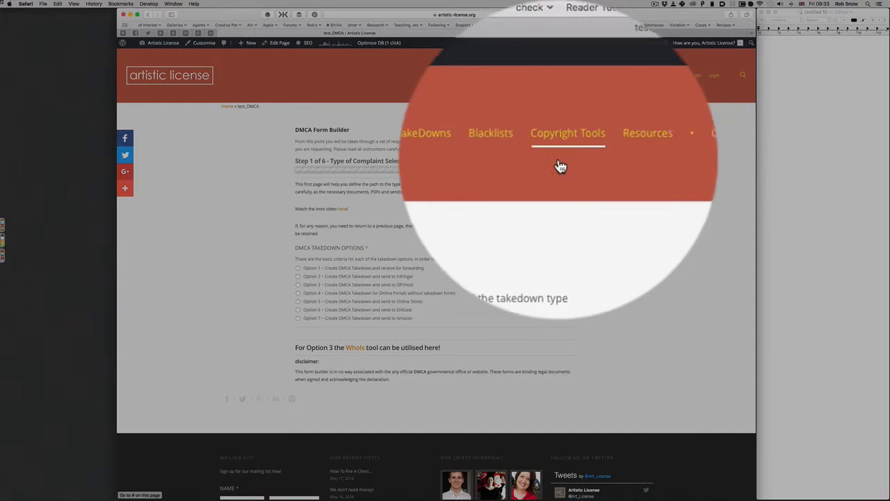
Step: Drop open the TakeDowns mega-menu in the site's navigation bar
mouse_move(499, 167)
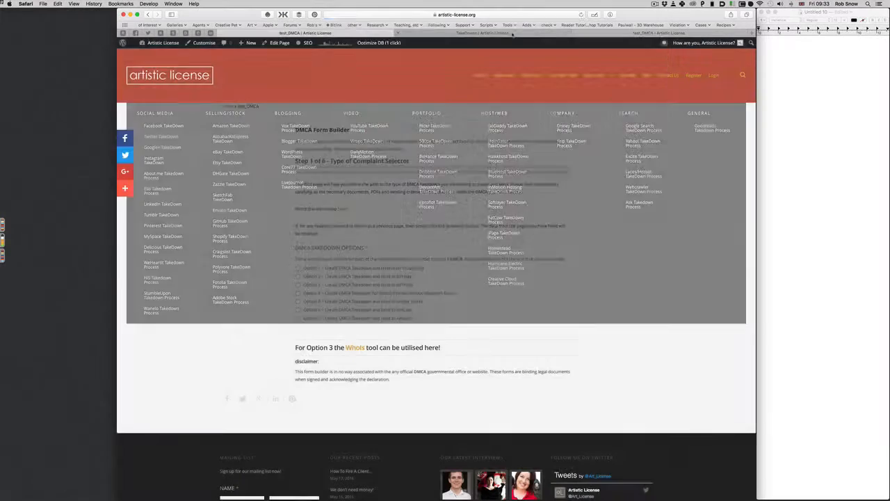
Step: Go to the Take Down List and open Facebook's Take Down Page in a background tab
click(511, 33)
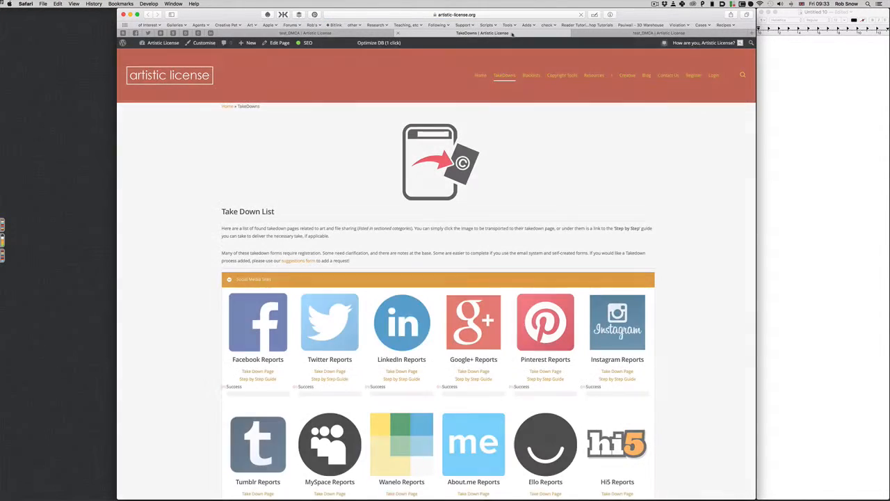
scroll(495, 176, down, 3)
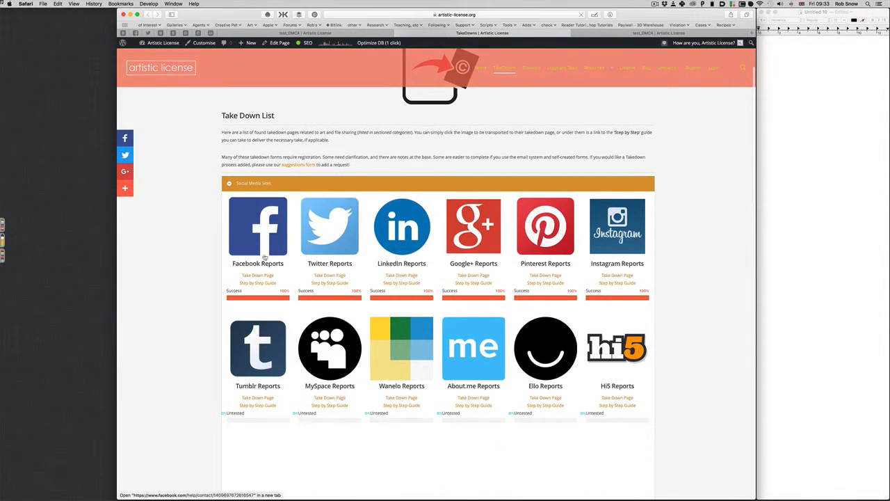
super+click(258, 276)
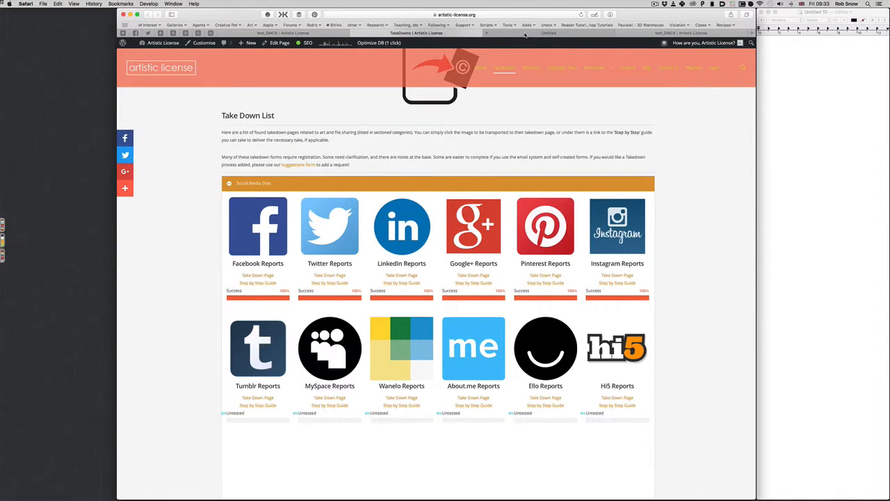
Step: Read through the Facebook takedown guide, then close its tab
click(525, 33)
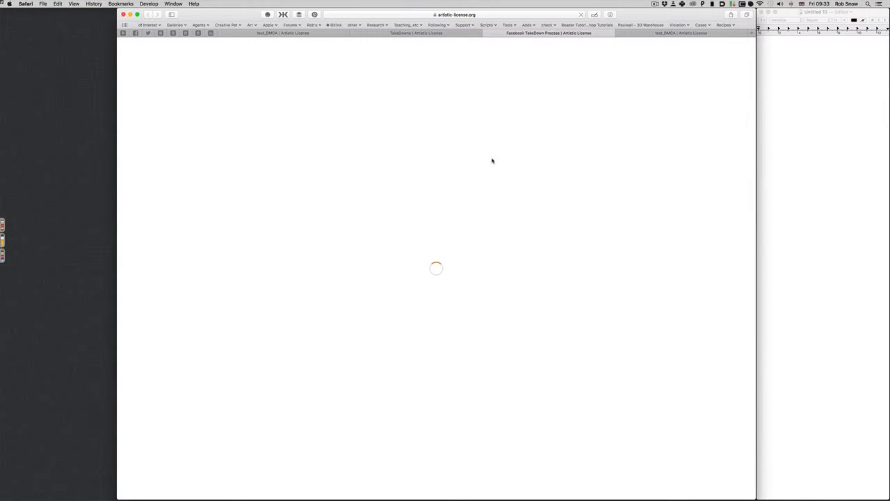
scroll(491, 161, down, 5)
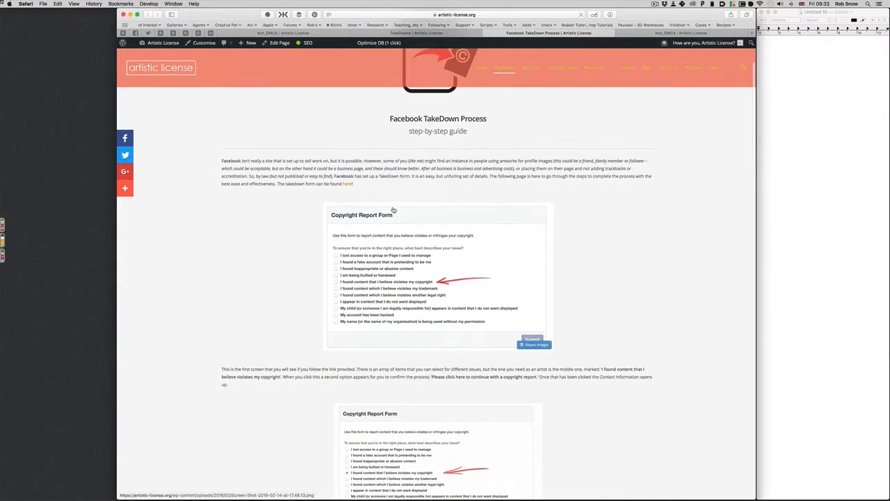
scroll(383, 232, down, 8)
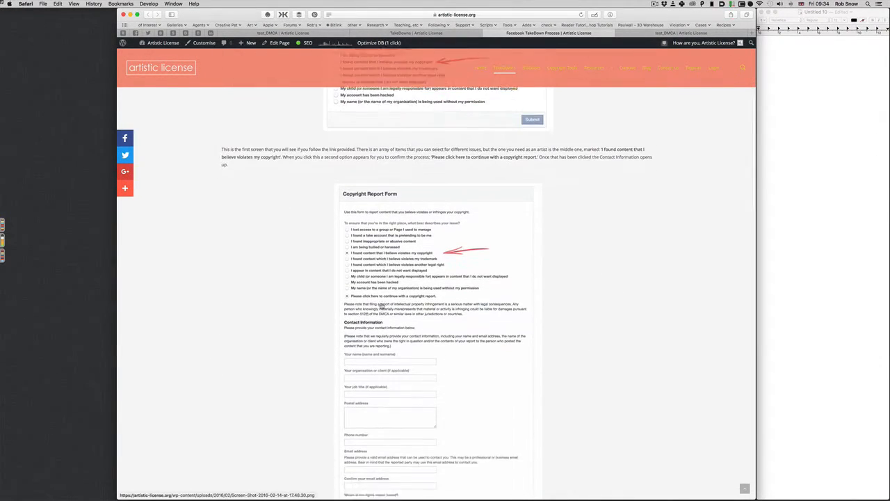
scroll(382, 306, down, 8)
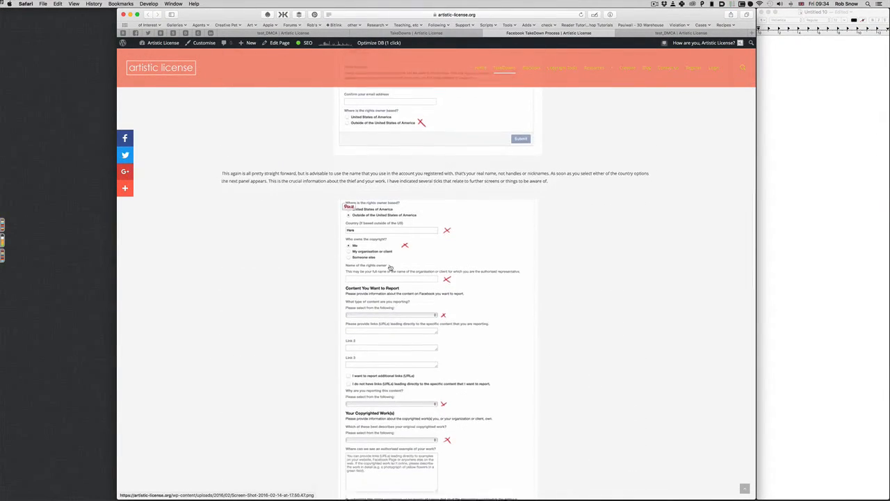
scroll(395, 357, down, 8)
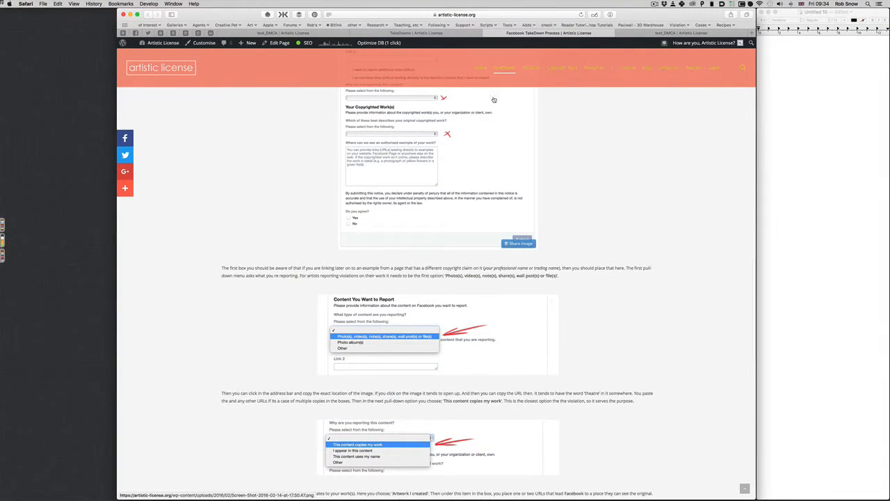
mouse_move(514, 72)
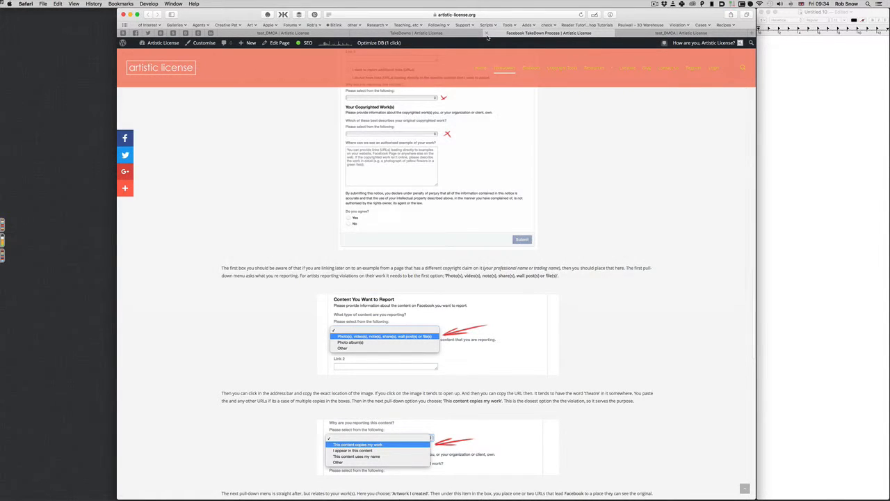
click(488, 33)
scroll(459, 250, down, 10)
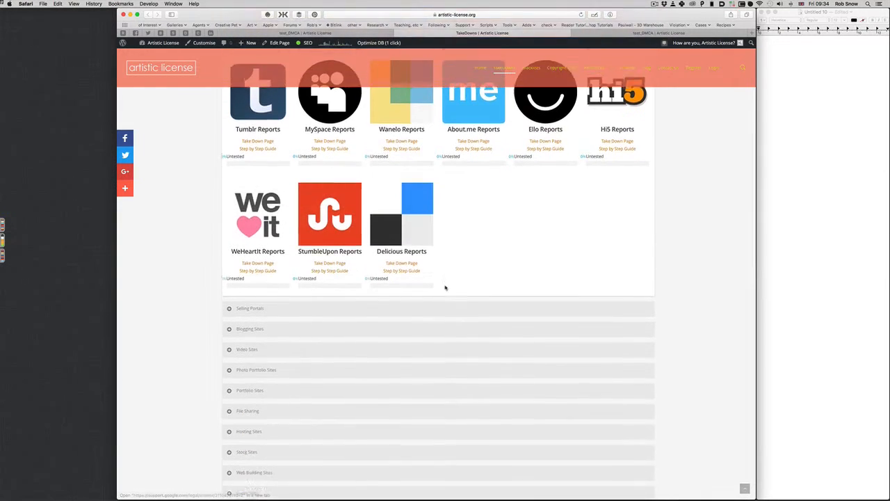
Step: Read Dreamhost's step-by-step guide under Hosting Sites, then return to the test_DMCA form tab
click(352, 369)
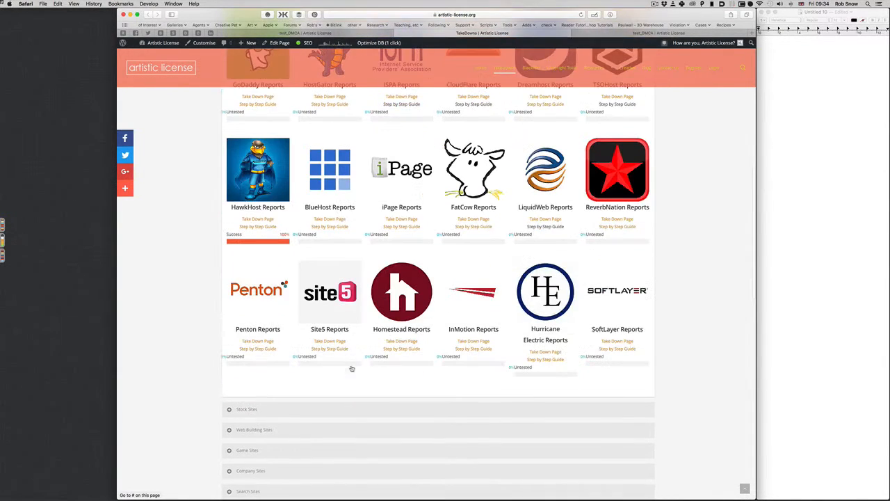
scroll(391, 344, up, 4)
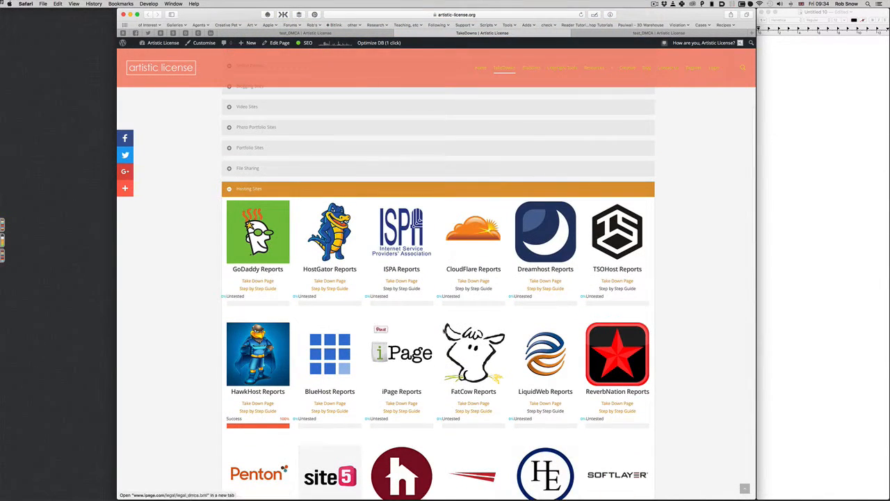
click(540, 289)
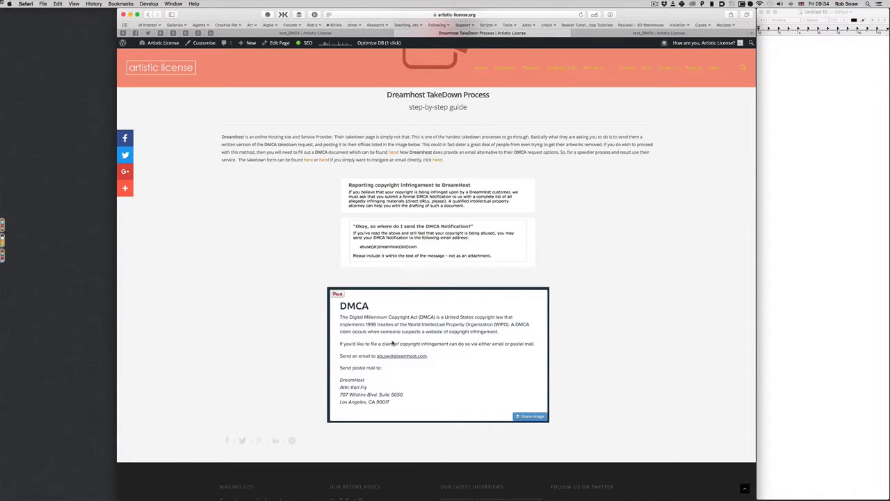
scroll(377, 331, down, 2)
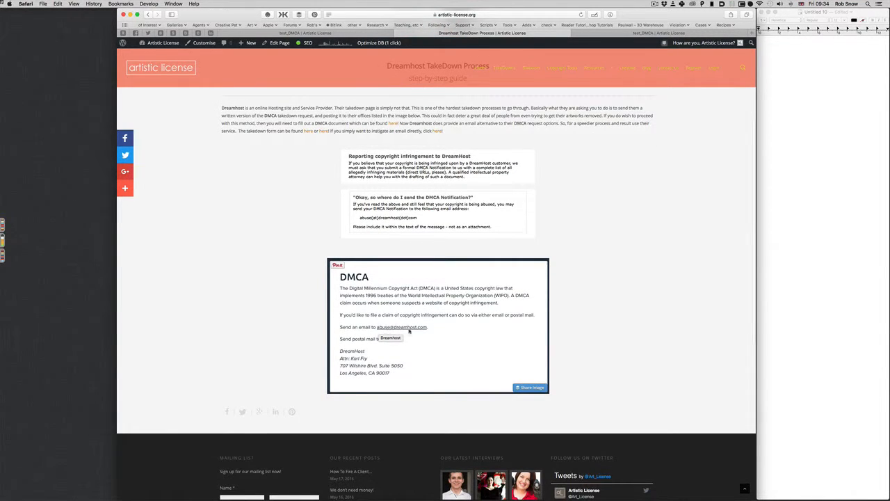
scroll(420, 331, up, 3)
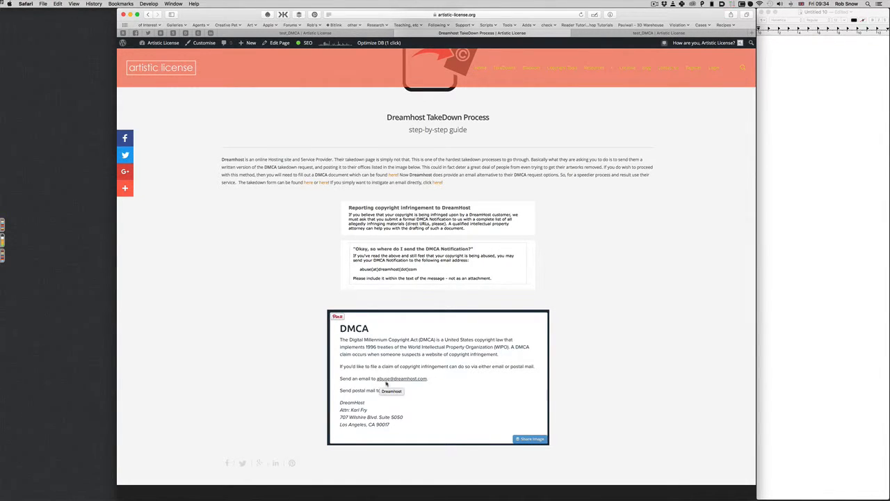
click(401, 35)
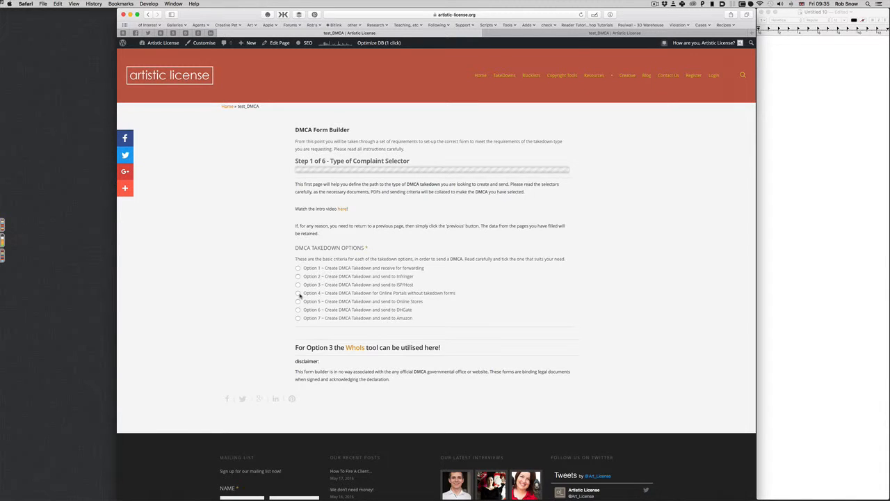
Step: Select Option 4, portals without takedown forms, reloading and reselecting it, and review its requirements
click(298, 293)
scroll(462, 150, down, 3)
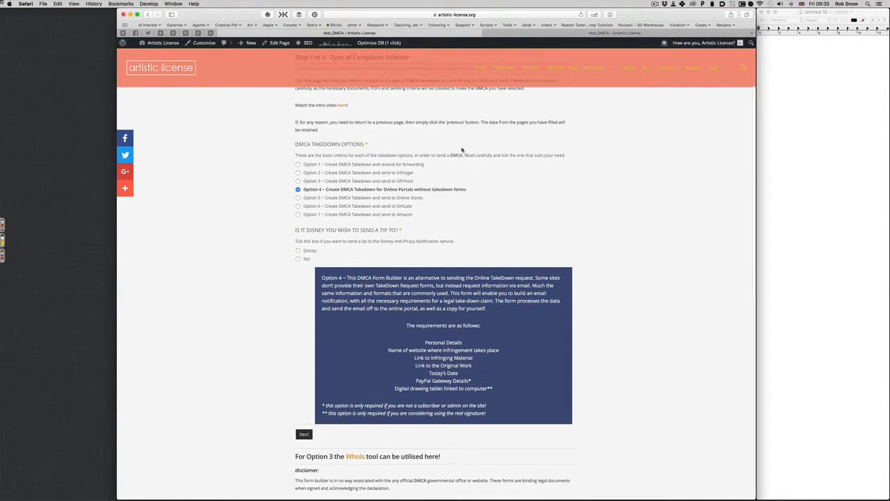
key(super+r)
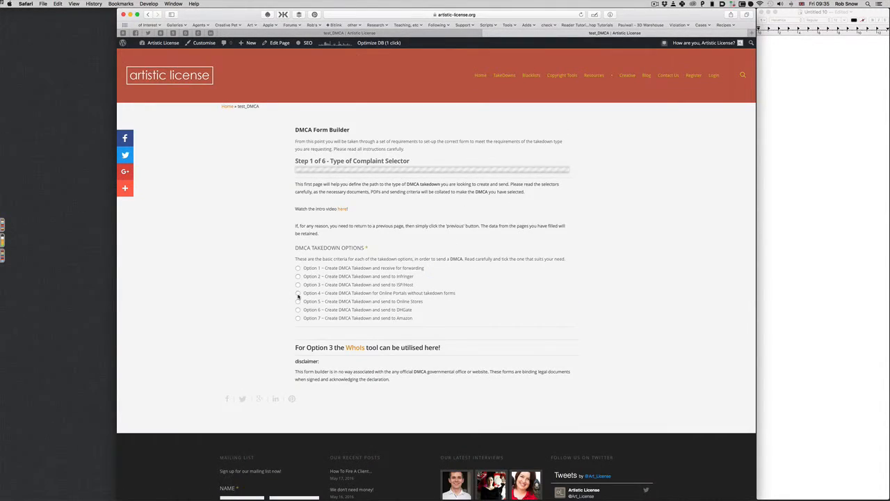
click(298, 294)
scroll(259, 222, down, 3)
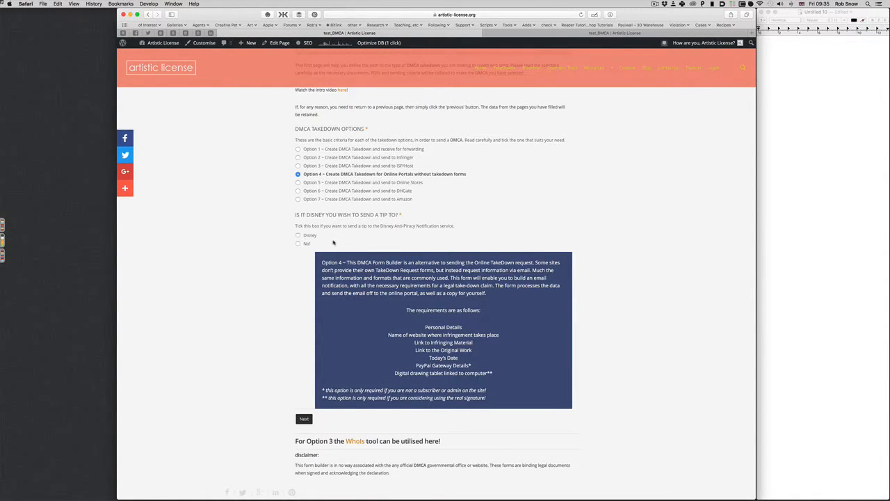
scroll(333, 242, up, 1)
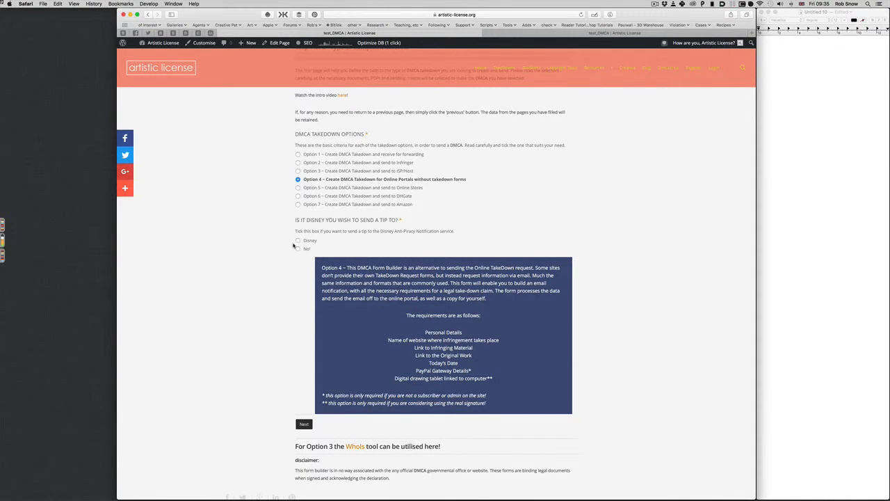
scroll(294, 245, up, 1)
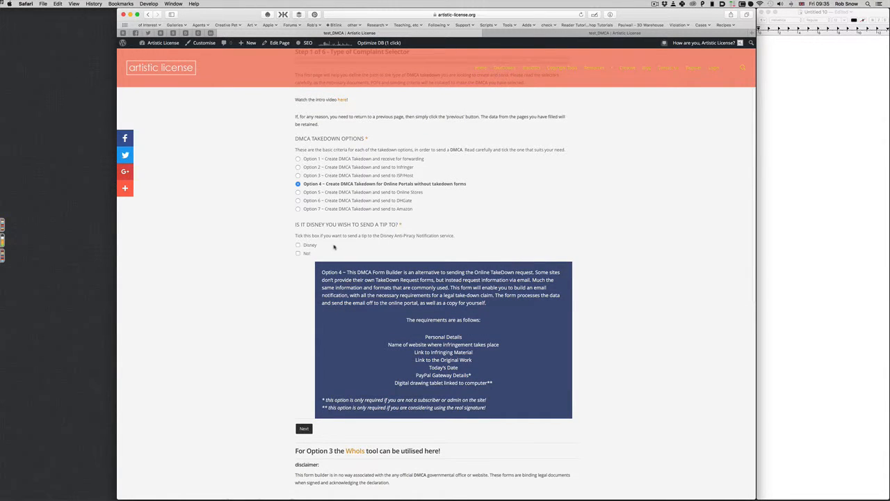
scroll(334, 247, up, 4)
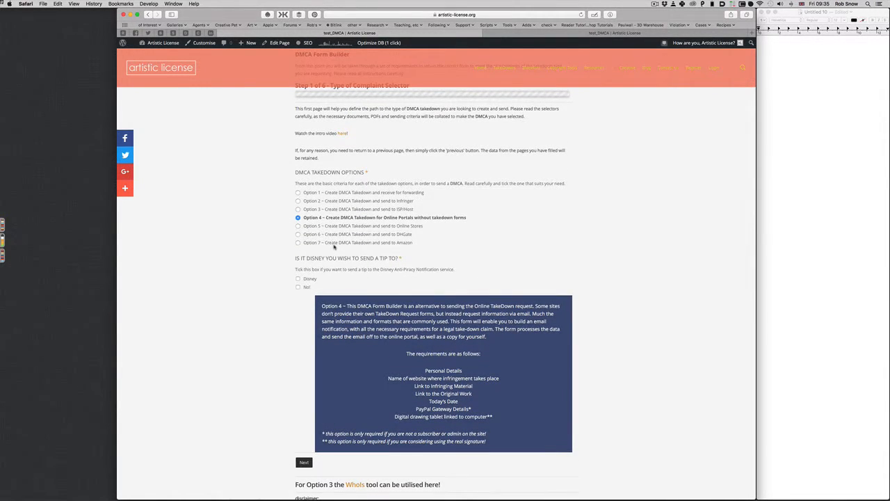
scroll(333, 247, up, 8)
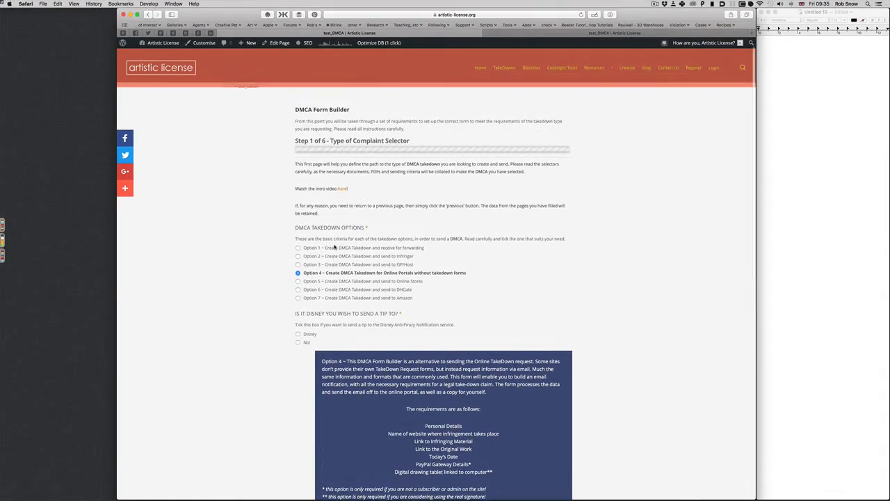
scroll(334, 247, down, 9)
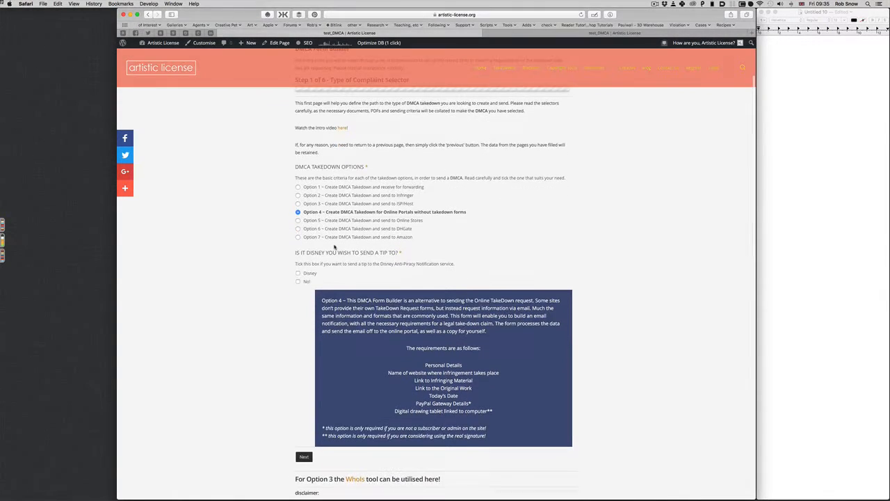
scroll(437, 226, down, 15)
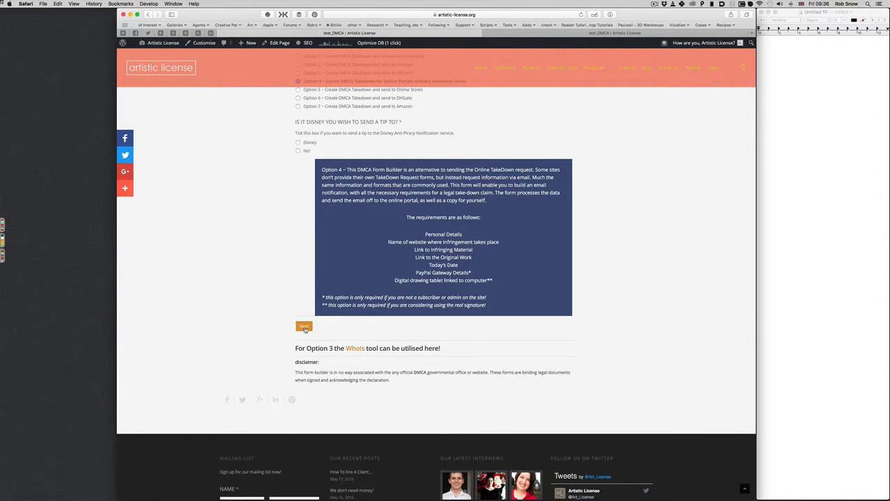
Step: Answer No! to the Disney tip question and advance to Step 2, Your Role on the Complaint
click(304, 326)
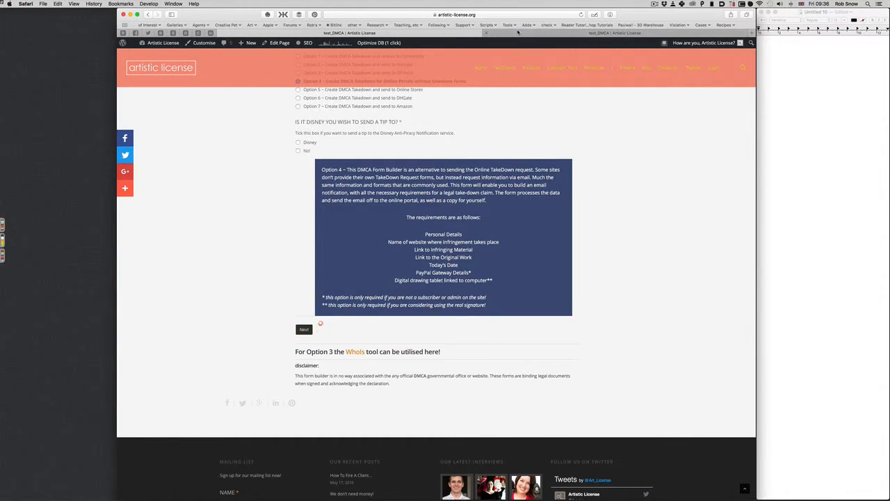
scroll(352, 293, down, 5)
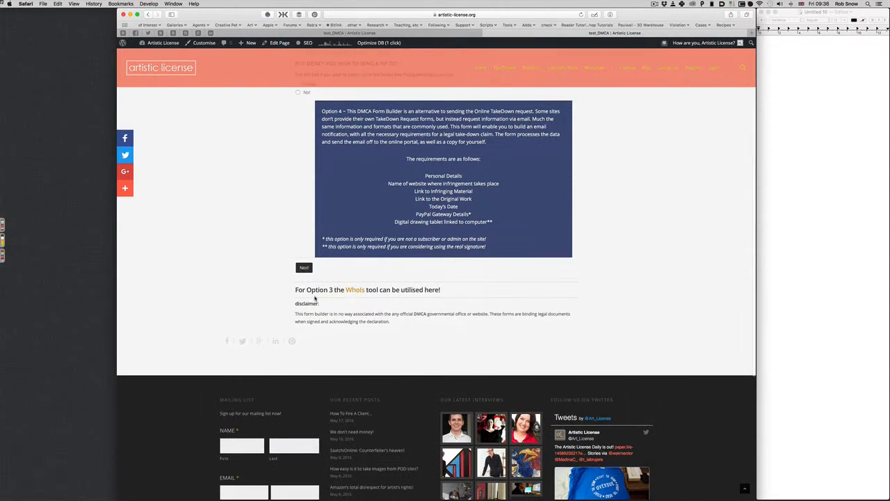
click(304, 271)
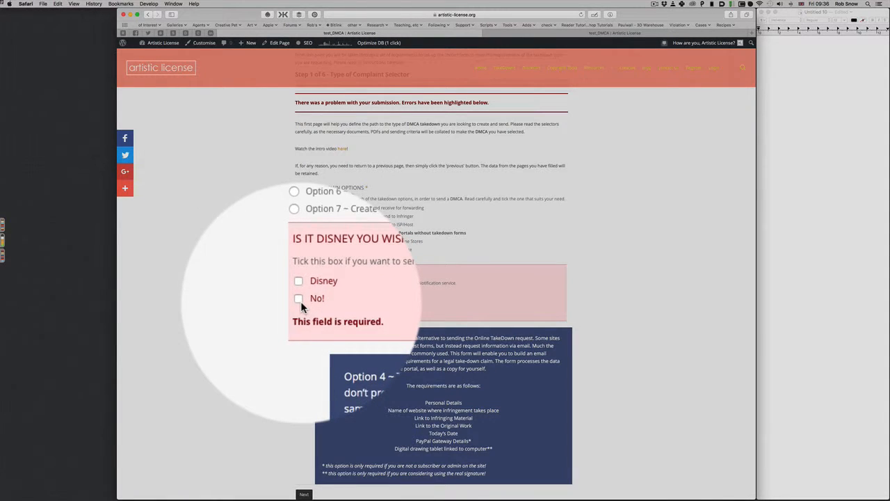
click(300, 301)
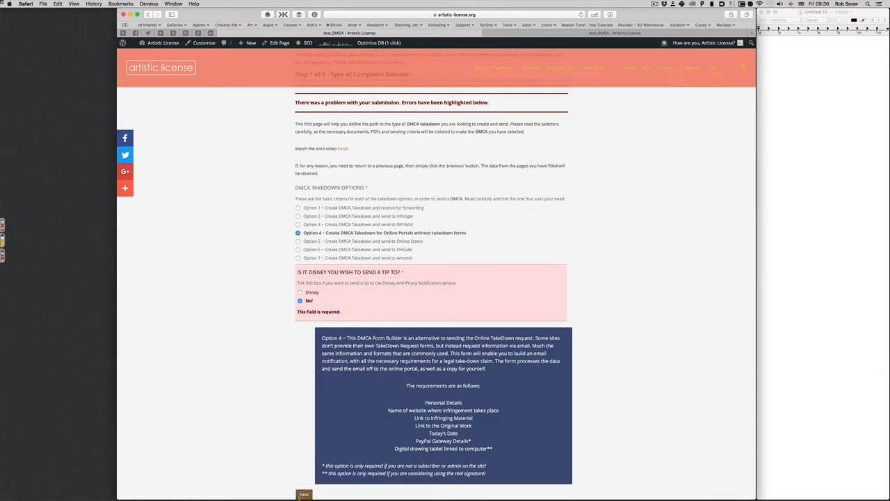
click(304, 494)
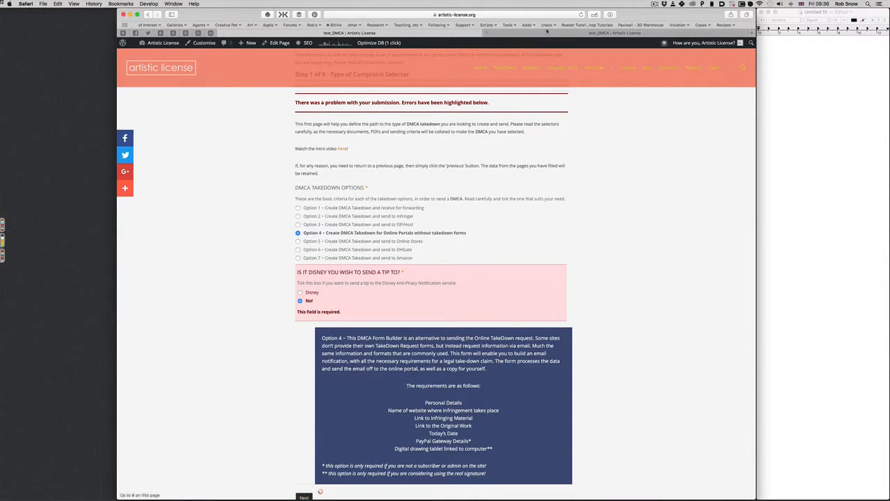
click(300, 300)
click(304, 493)
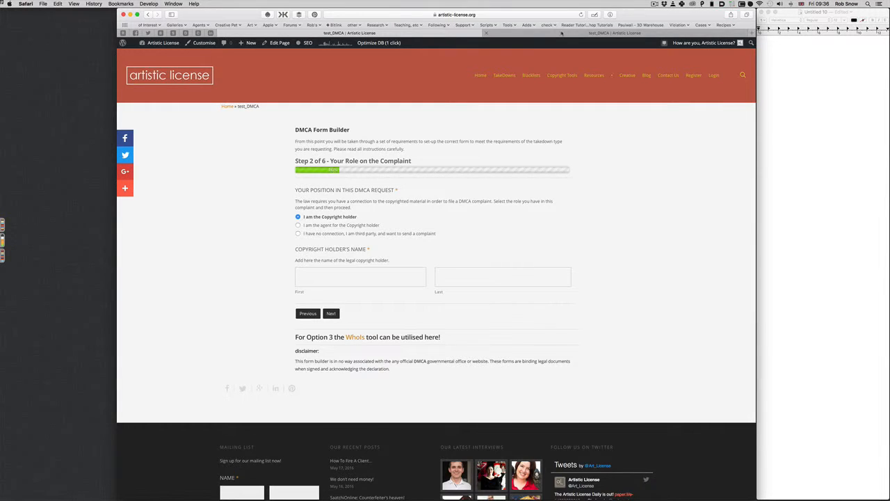
Step: Choose the agent role and enter the copyright holder's first and last name
scroll(414, 151, down, 3)
scroll(392, 147, up, 3)
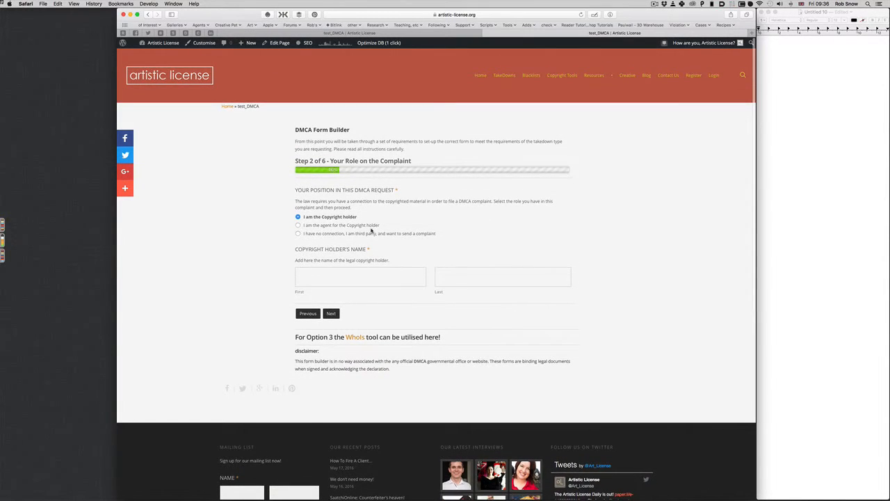
click(298, 225)
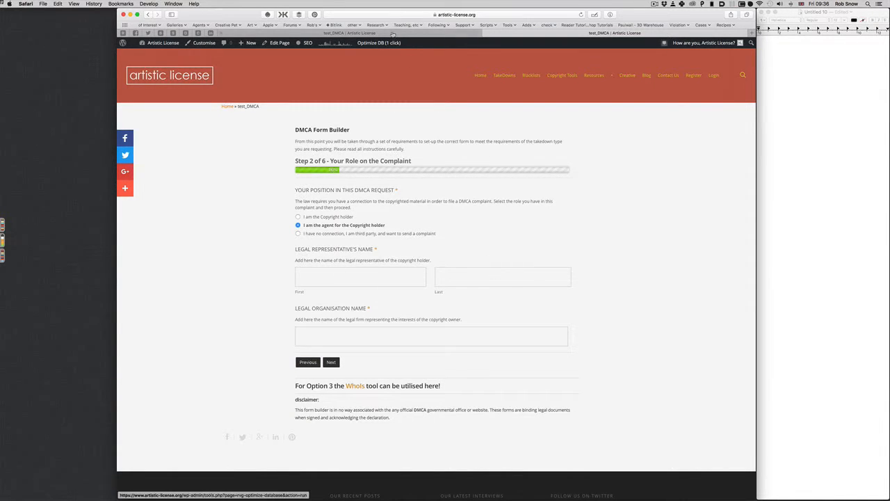
click(381, 33)
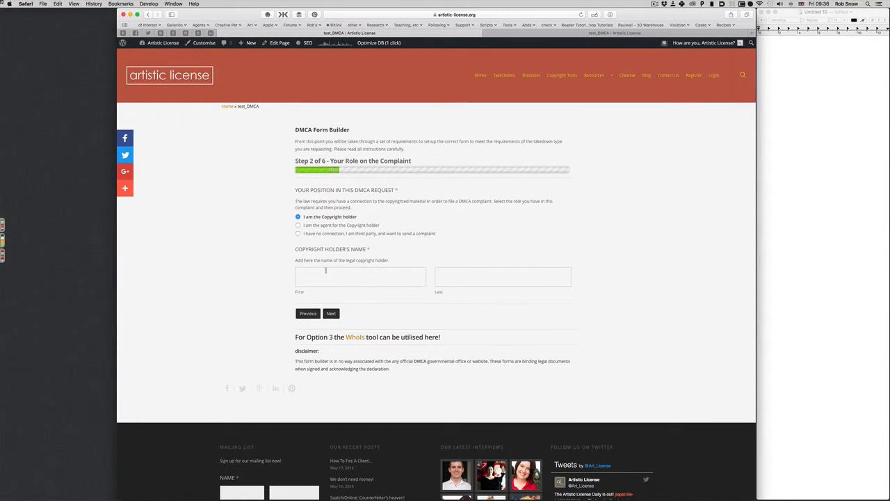
click(333, 273)
text(Bob)
click(477, 278)
text(A)
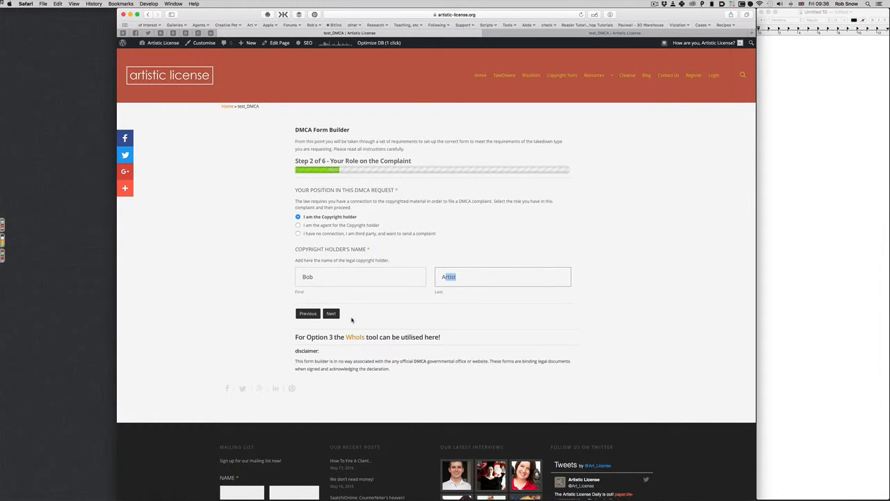
click(347, 319)
click(333, 315)
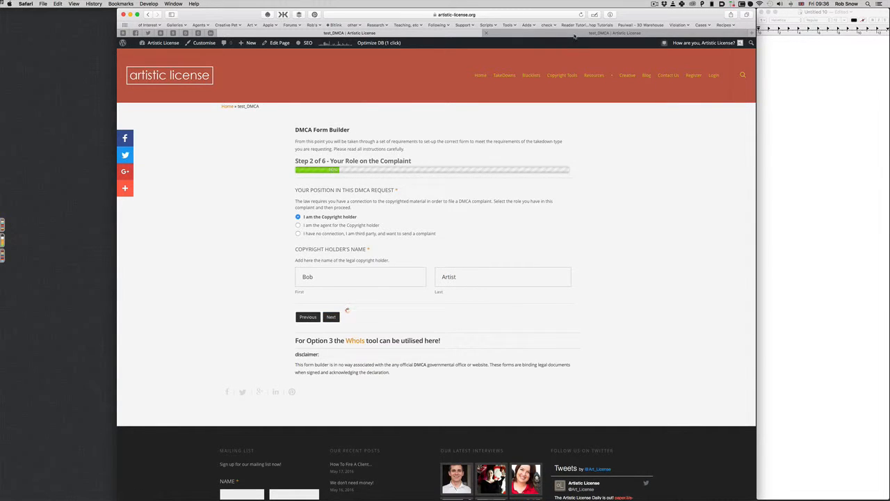
Step: Reselect the agent role, enter the representative's name and organisation, and advance to Step 3
click(344, 225)
click(352, 276)
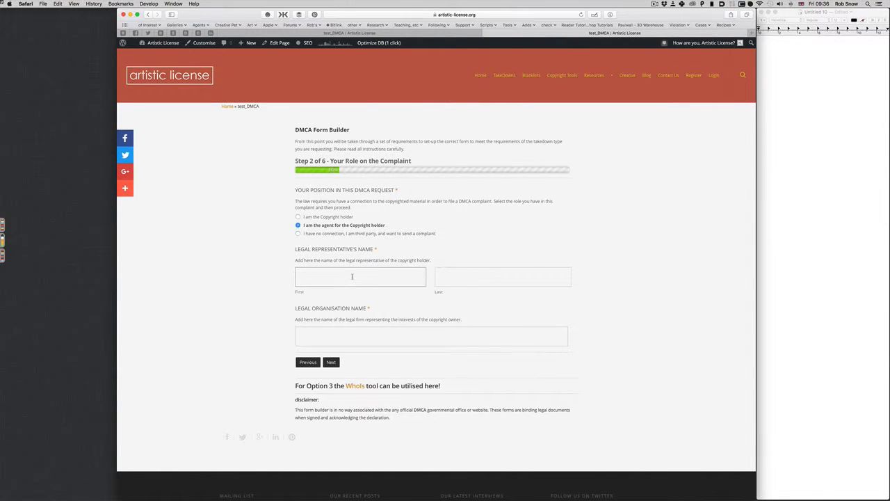
text(John)
click(517, 284)
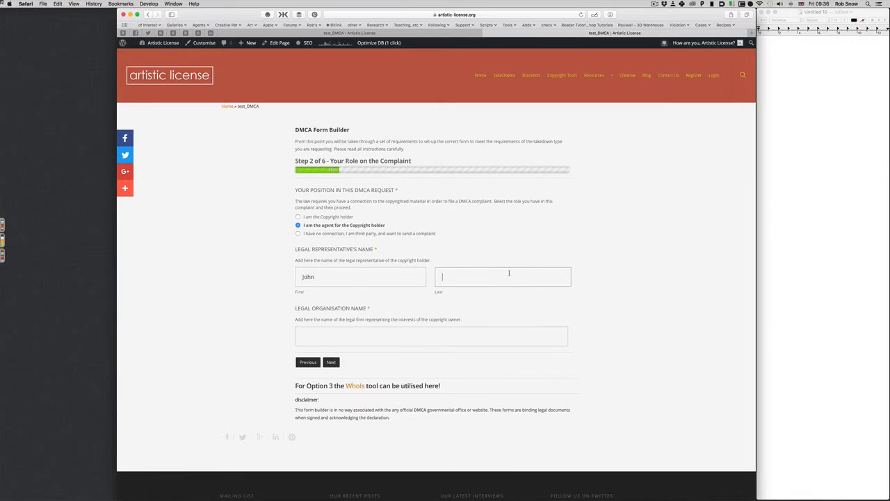
text(Doe)
click(432, 340)
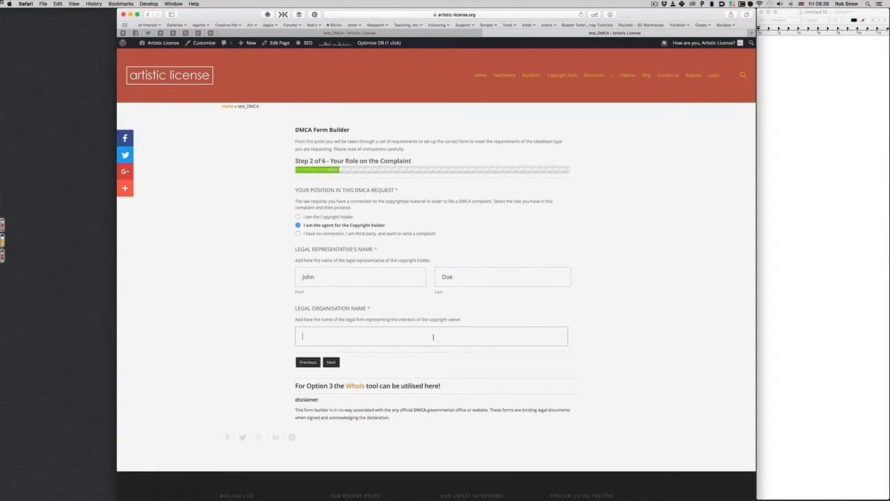
text(John Doe and Son)
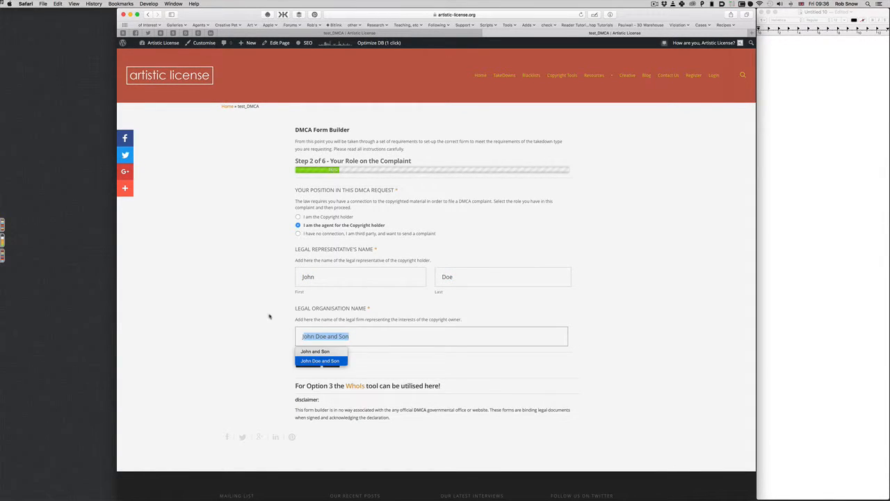
key(Return)
click(329, 362)
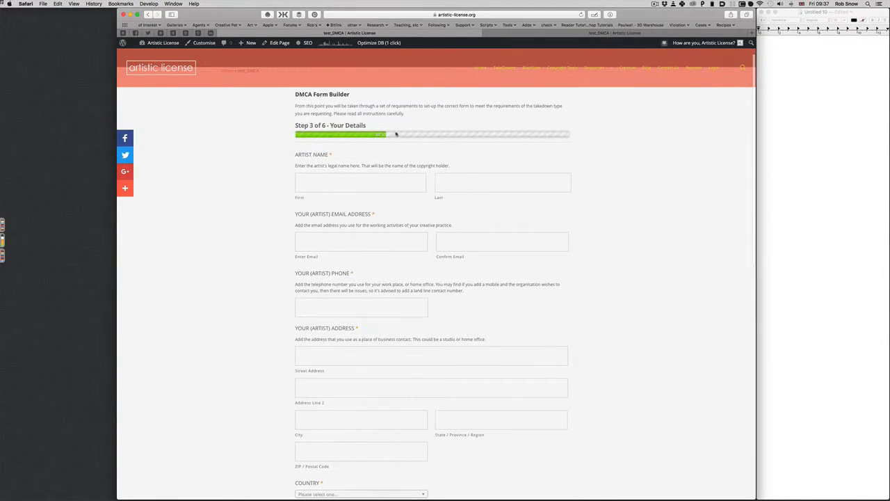
Step: Enter the artist's first and last name, plus matching email and confirmation email
scroll(368, 162, down, 1)
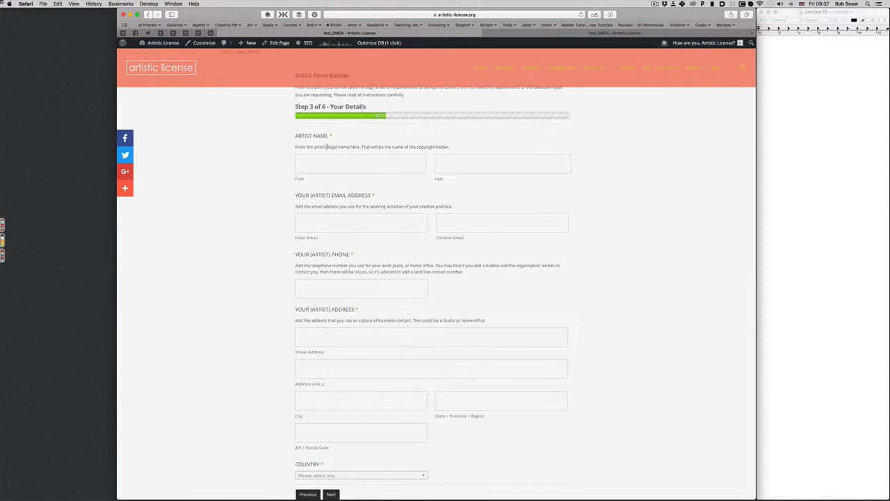
scroll(314, 146, down, 2)
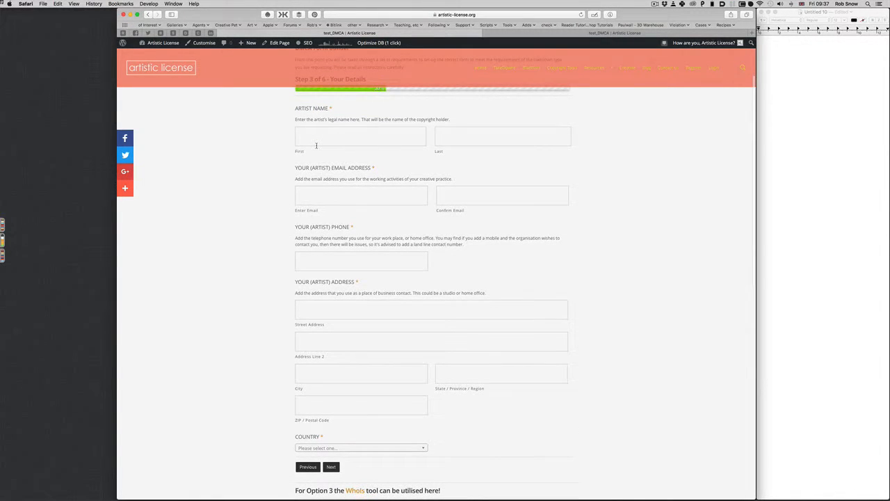
click(324, 139)
text(Bob)
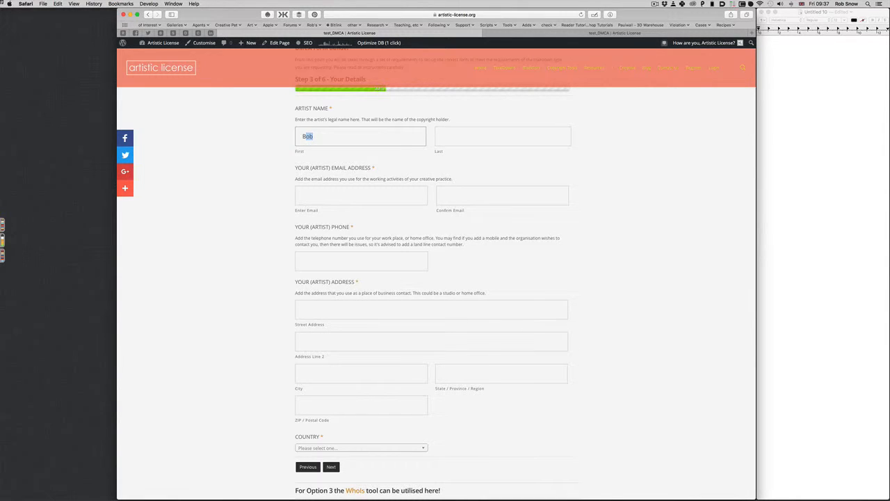
key(Tab)
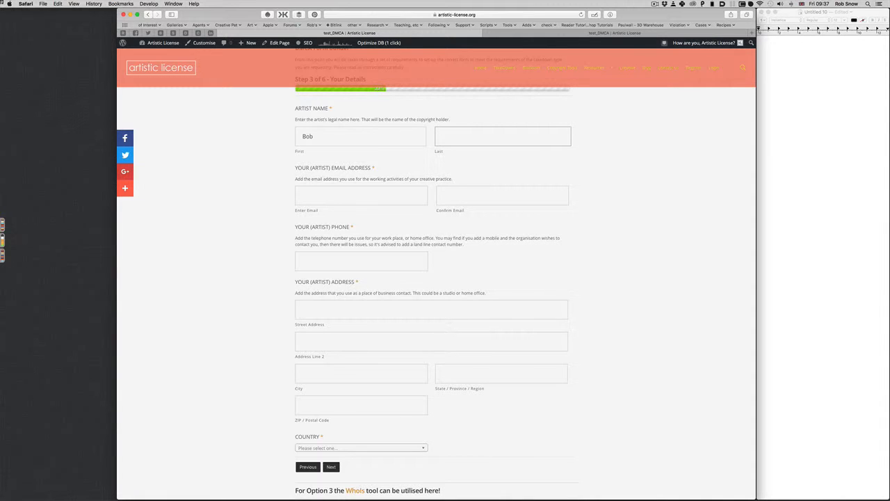
text(Artist)
click(300, 193)
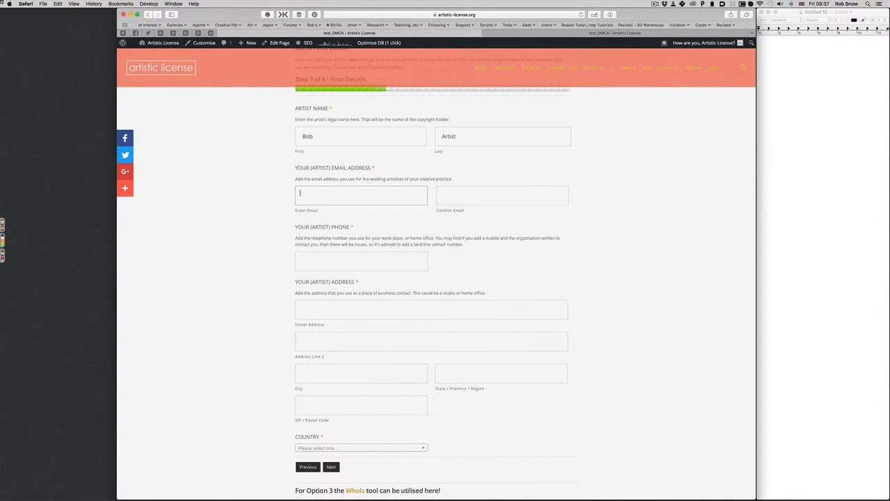
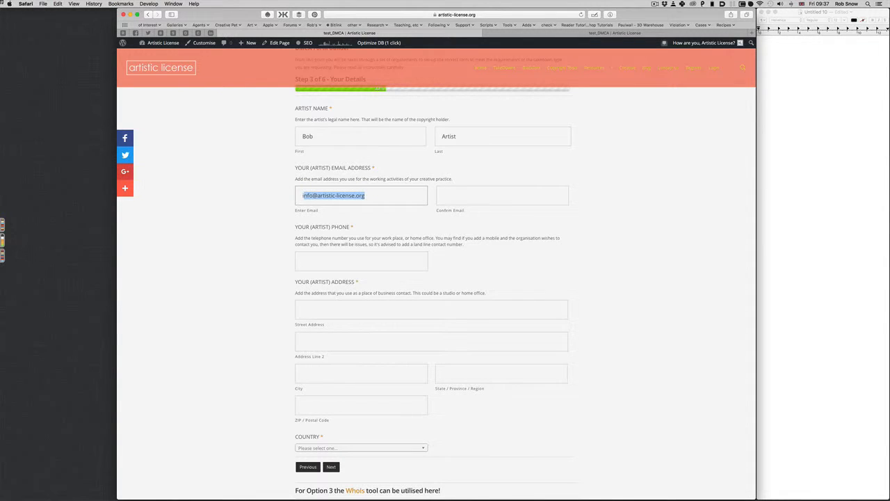
triple_click(346, 200)
key(super+c)
click(444, 195)
key(super+v)
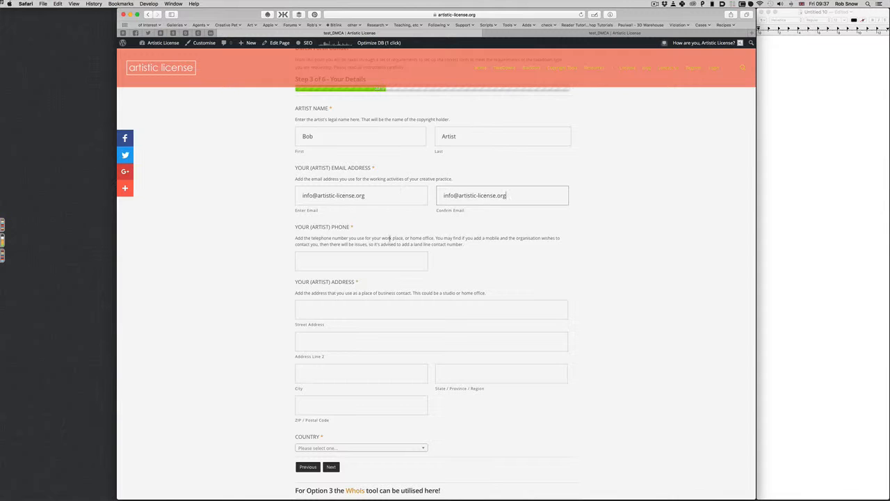
Step: Fill the artist's phone number from the autofill suggestion
click(361, 258)
text(+)
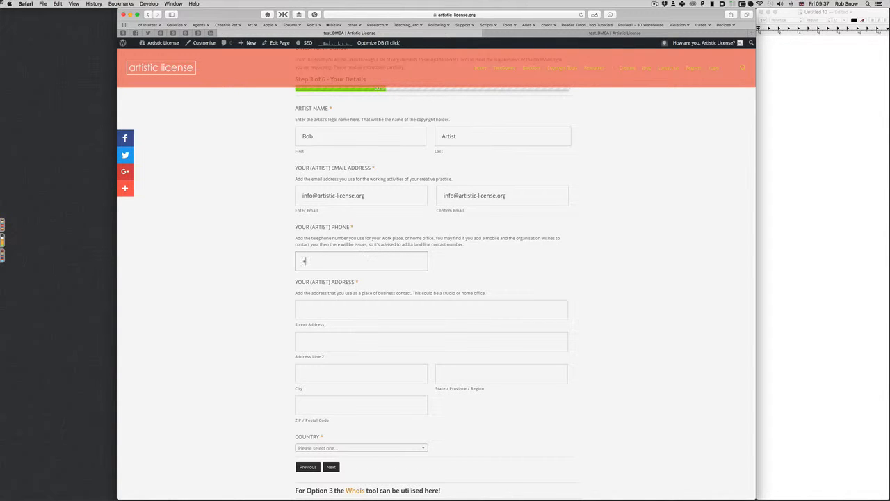
key(Down)
key(Return)
key(Tab)
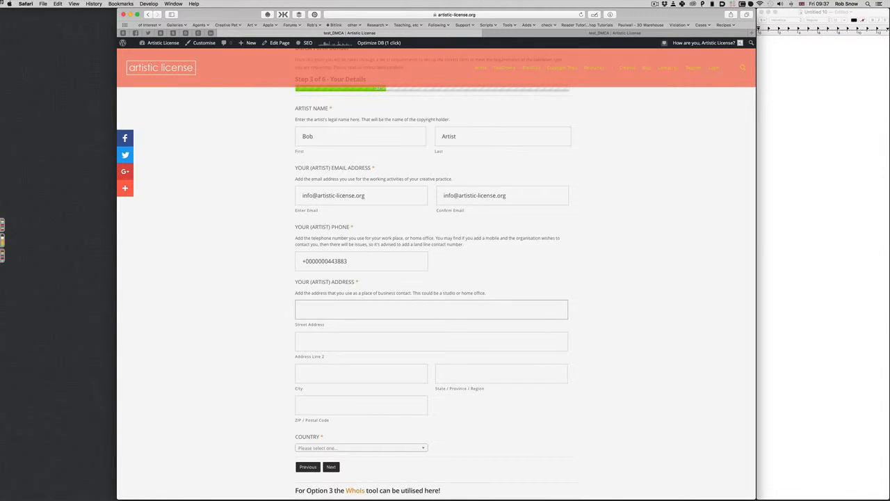
Step: Fill the street address, second line, city and state from saved address suggestions
key(Down)
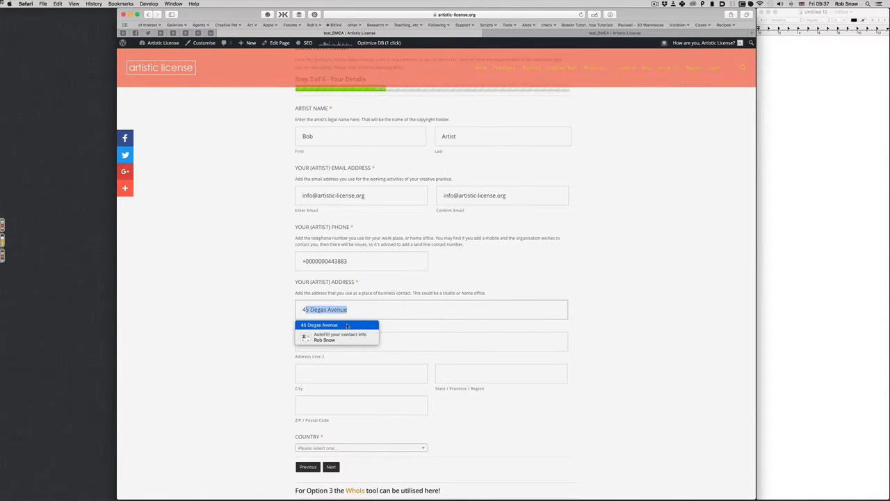
key(Return)
key(Tab)
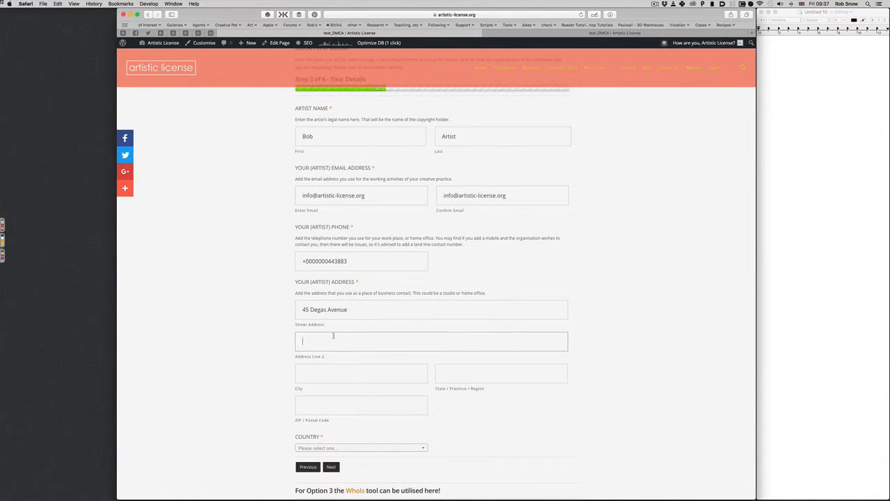
text(S)
key(Down)
key(Return)
key(Tab)
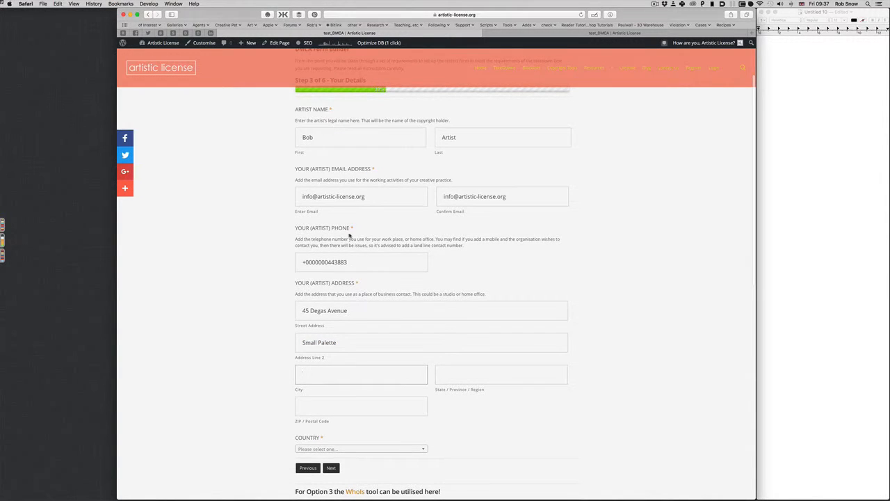
text(London)
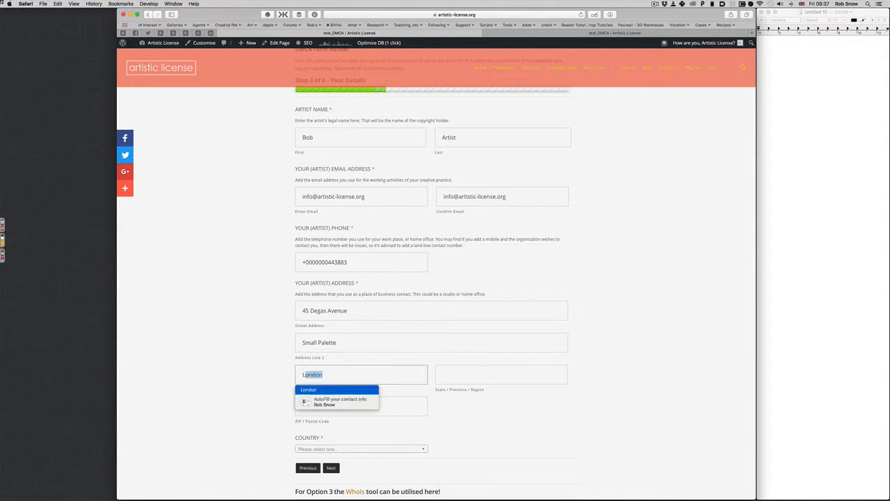
key(Return)
key(Tab)
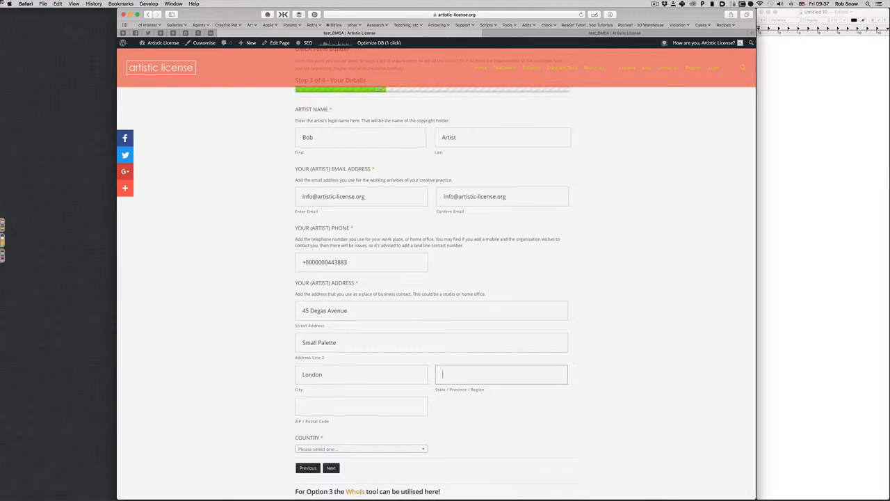
text(N)
text(Essex)
key(Return)
key(Tab)
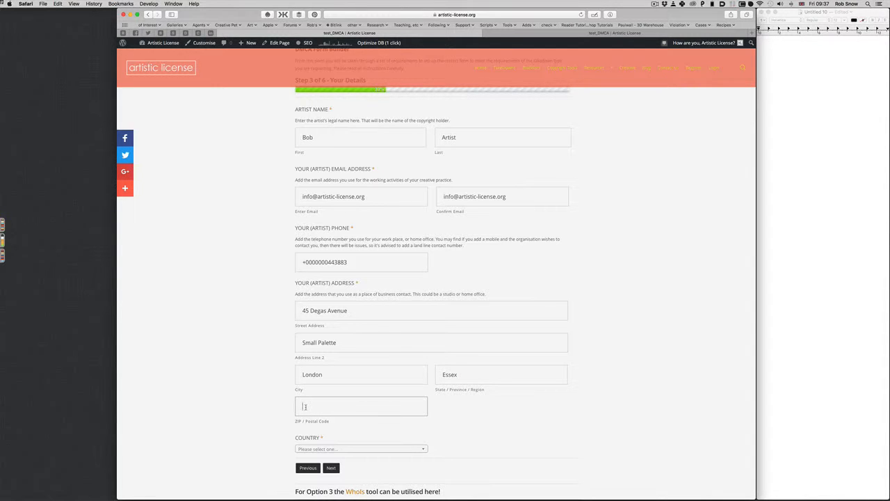
text(NW1 56P)
Step: Set the country to United Kingdom by searching 'Uni' in the country list
scroll(349, 395, down, 4)
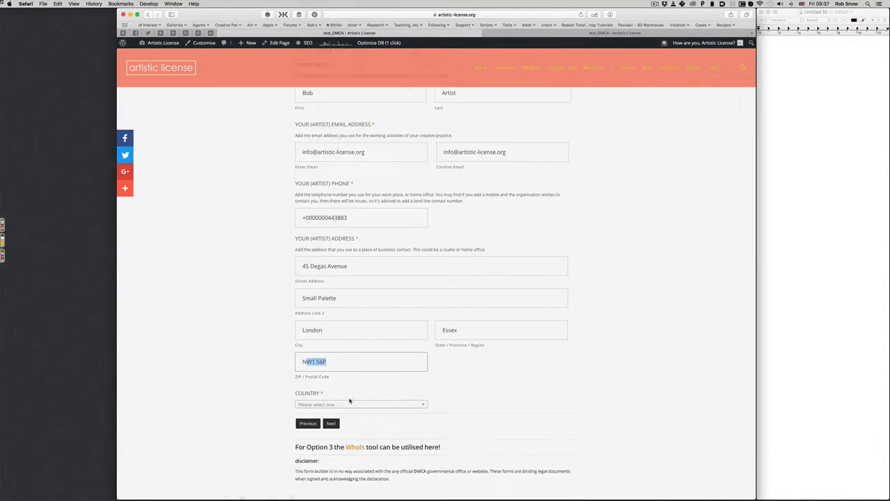
scroll(349, 395, up, 1)
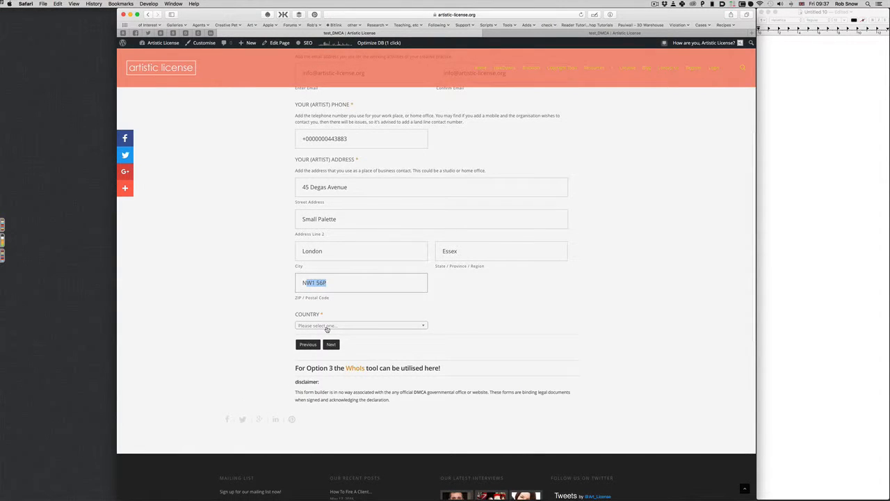
click(335, 326)
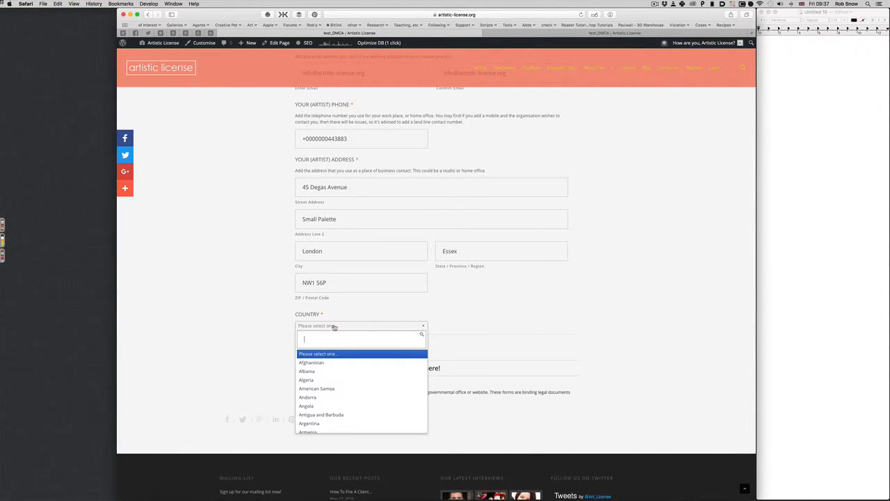
text(Uni)
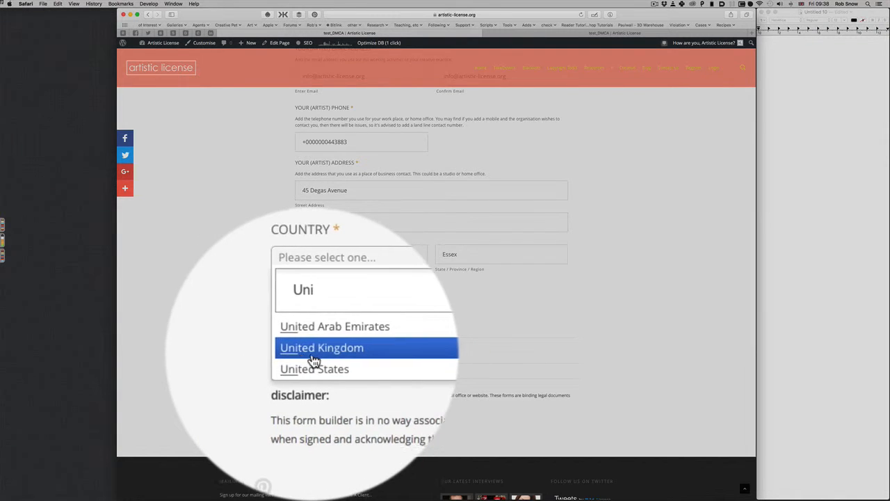
click(324, 349)
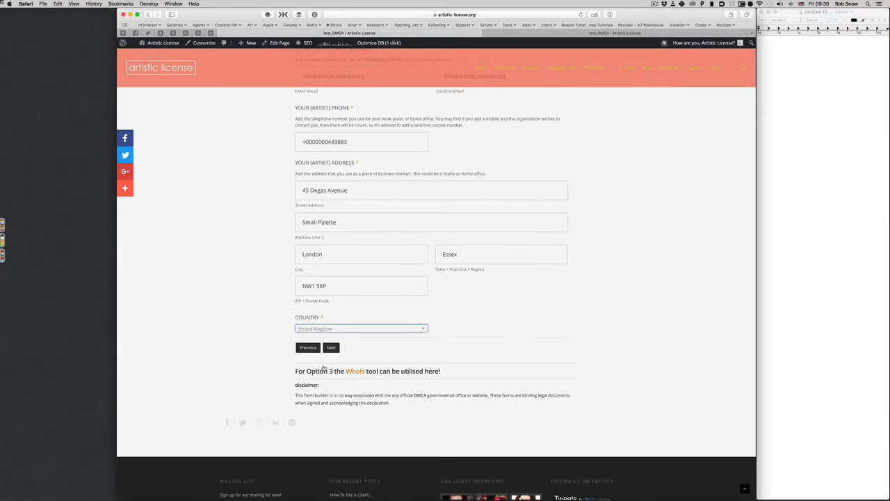
scroll(324, 367, up, 3)
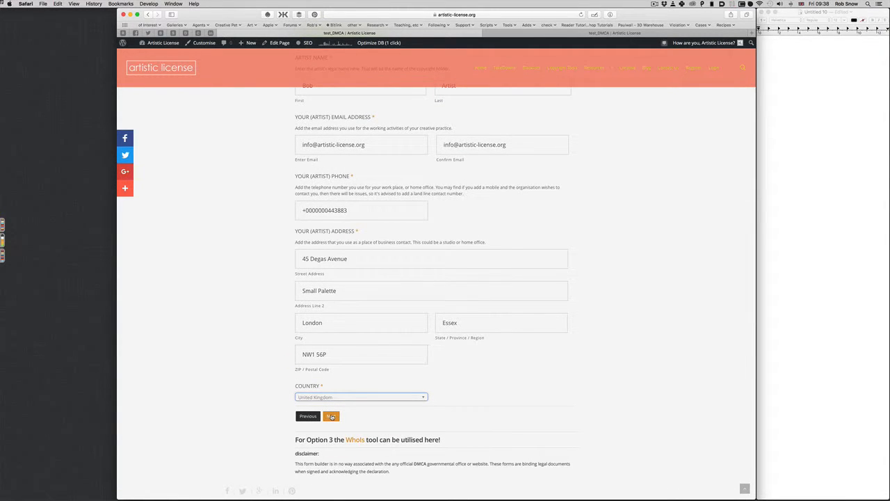
Step: Submit the details, then click Next through the option and role steps back to Step 3
click(331, 416)
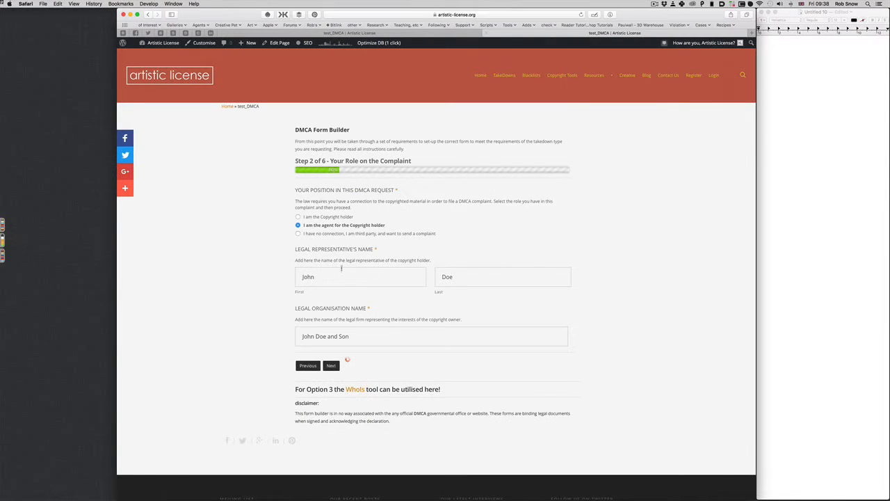
scroll(310, 278, down, 1)
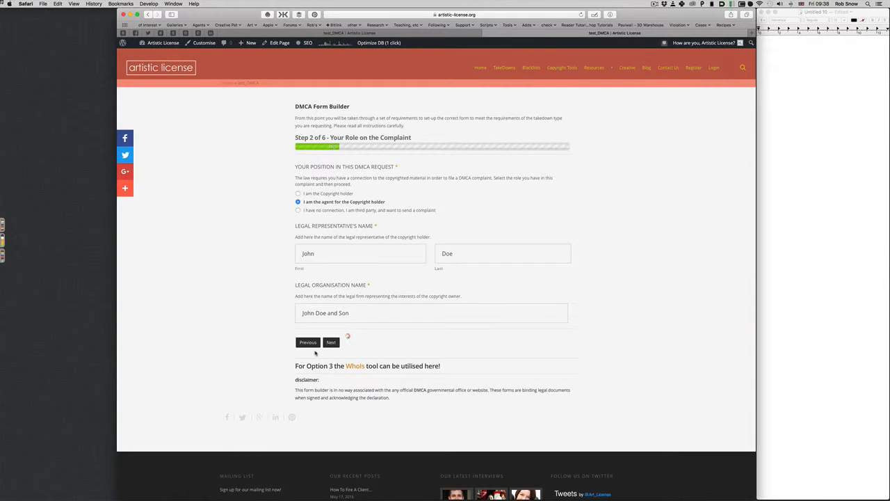
scroll(313, 356, down, 2)
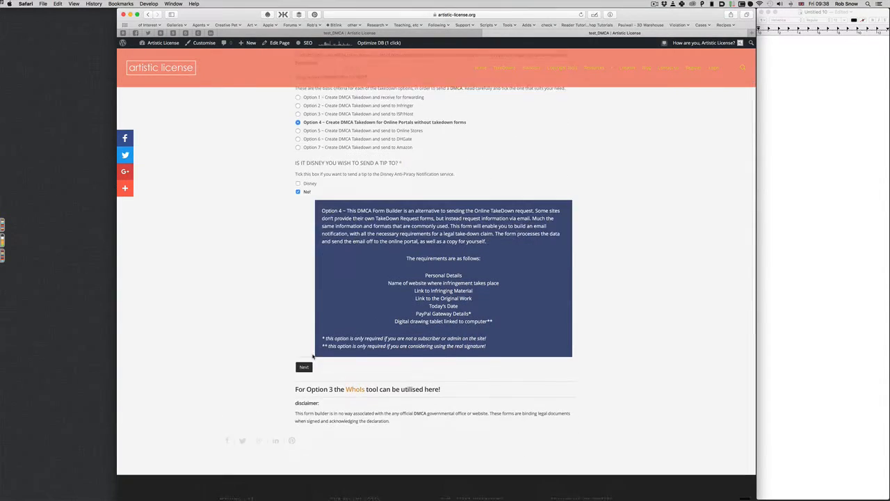
scroll(313, 356, down, 1)
click(306, 340)
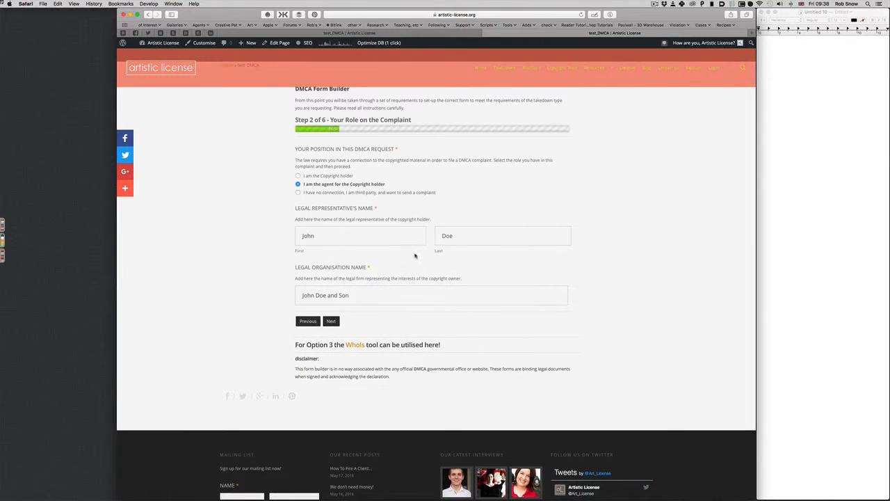
click(331, 321)
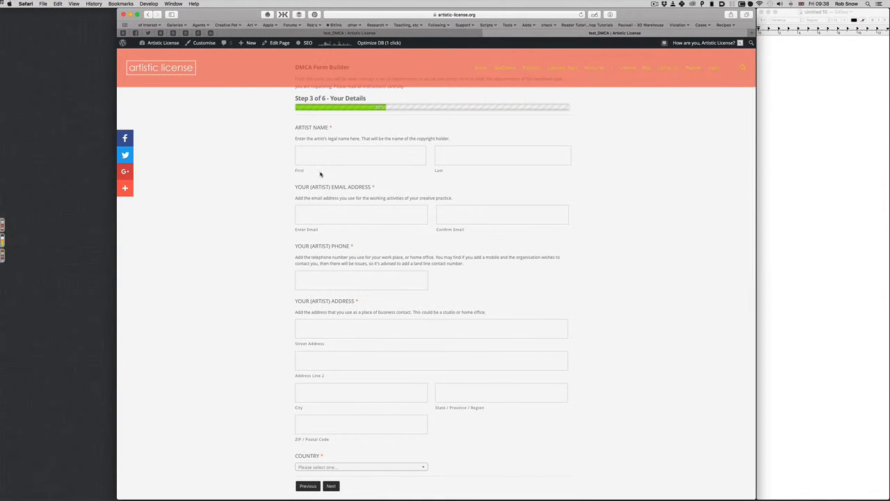
Step: Re-enter the artist's first and last name, email and confirmation email
click(320, 152)
text(D)
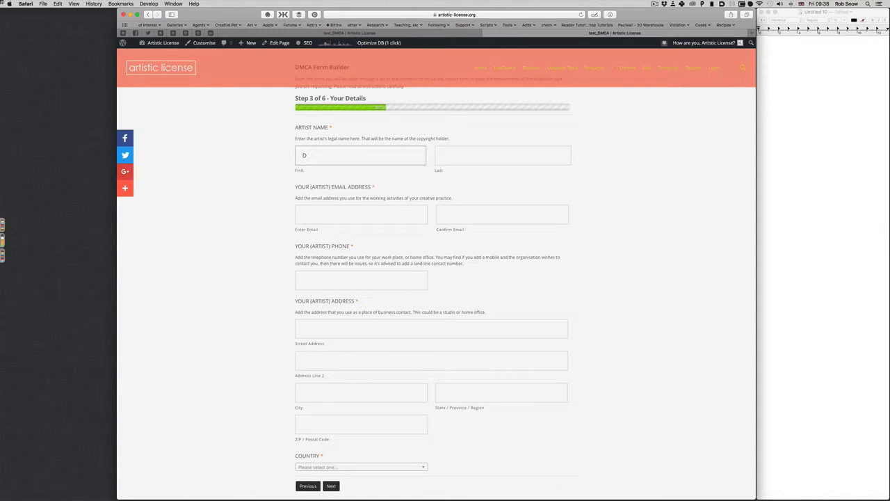
key(BackSpace)
text(Bob)
key(Tab)
text(A)
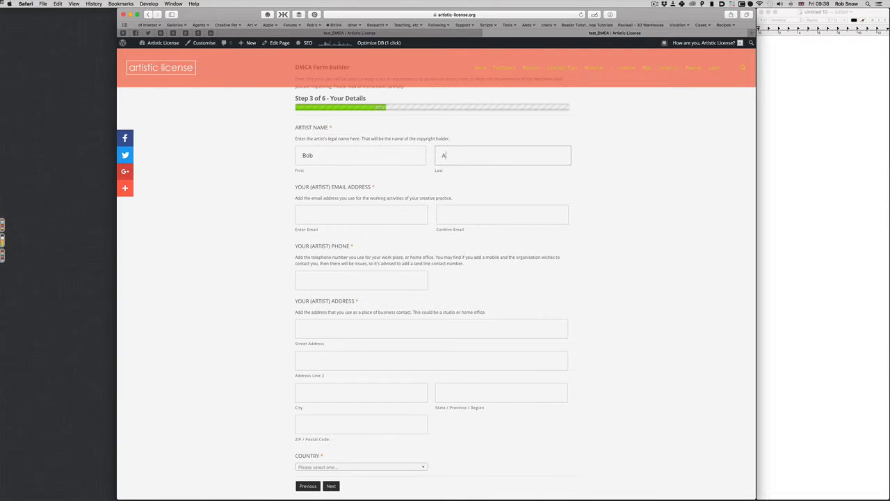
text(rtist)
key(Tab)
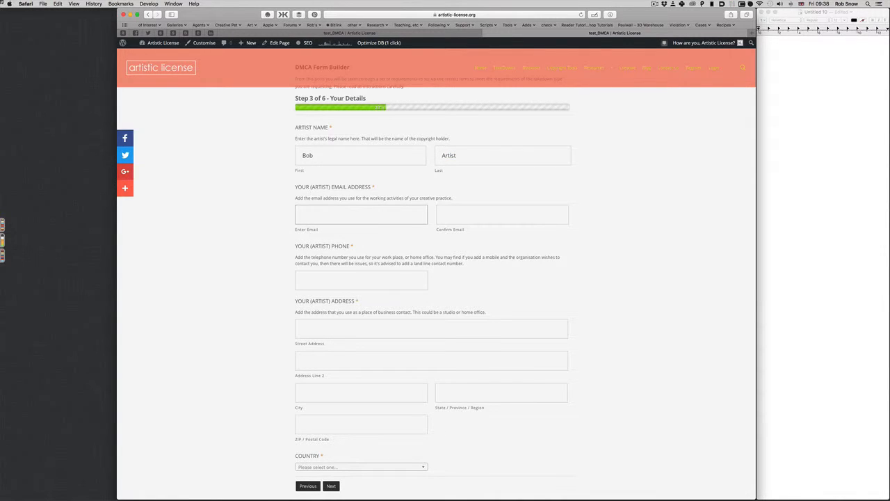
key(Tab)
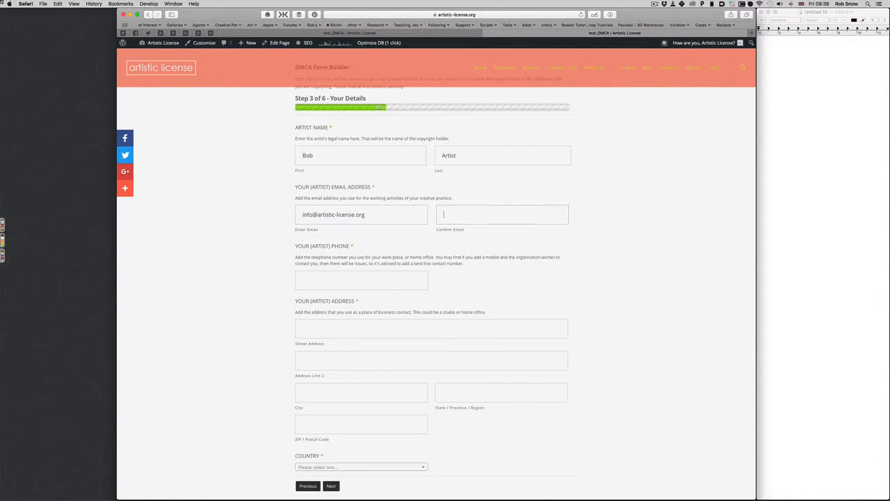
key(Tab)
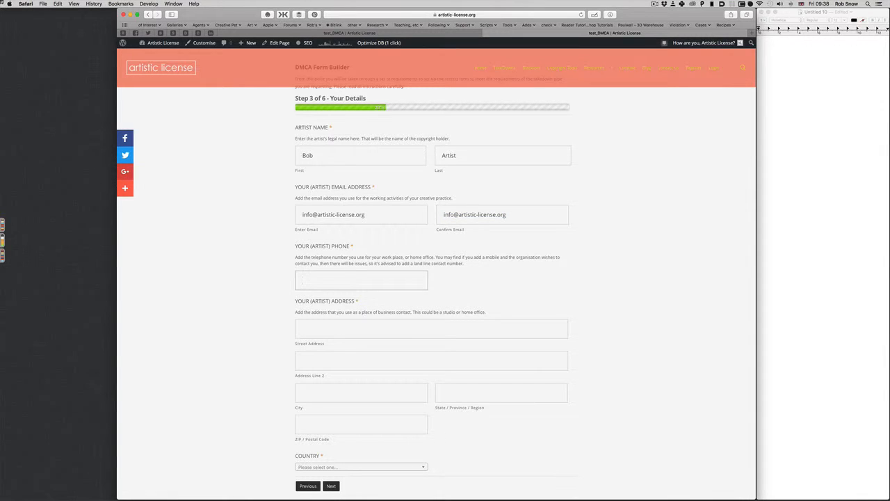
Step: Refill the phone number, street address, second line, city, state and postal code from suggestions
text(+000000443883)
key(Tab)
text(4)
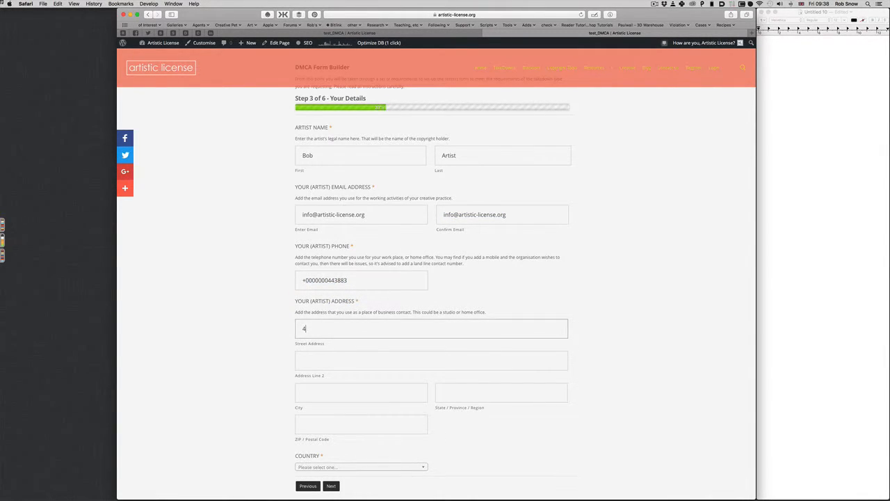
key(Tab)
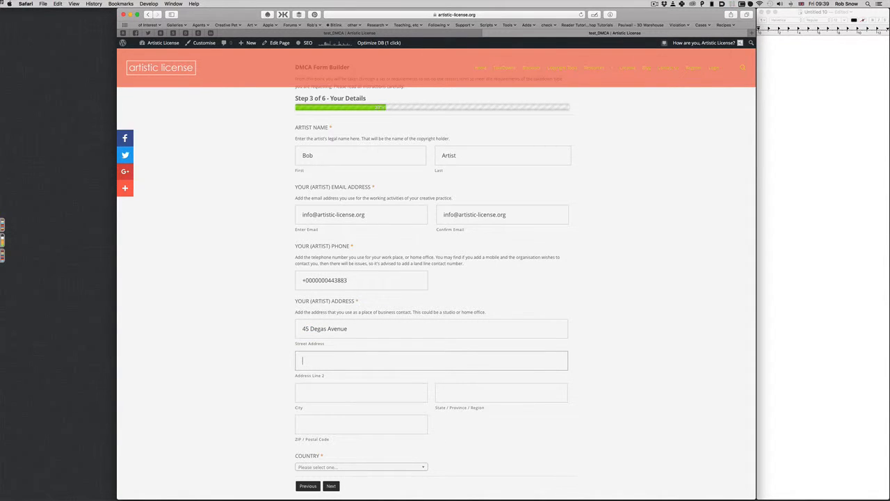
text(S)
key(Tab)
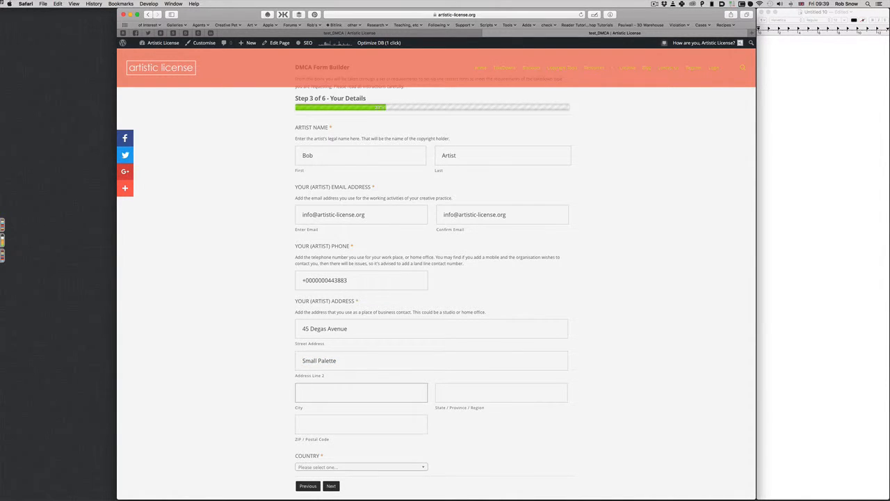
text(London)
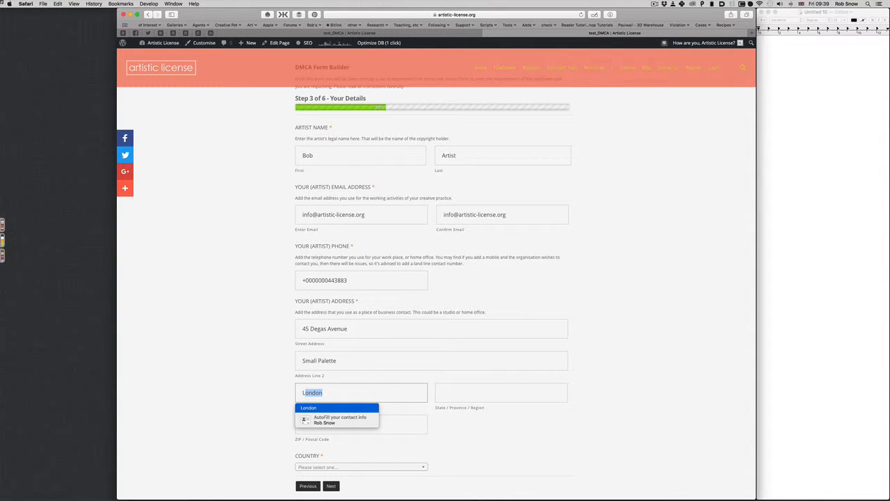
key(Tab)
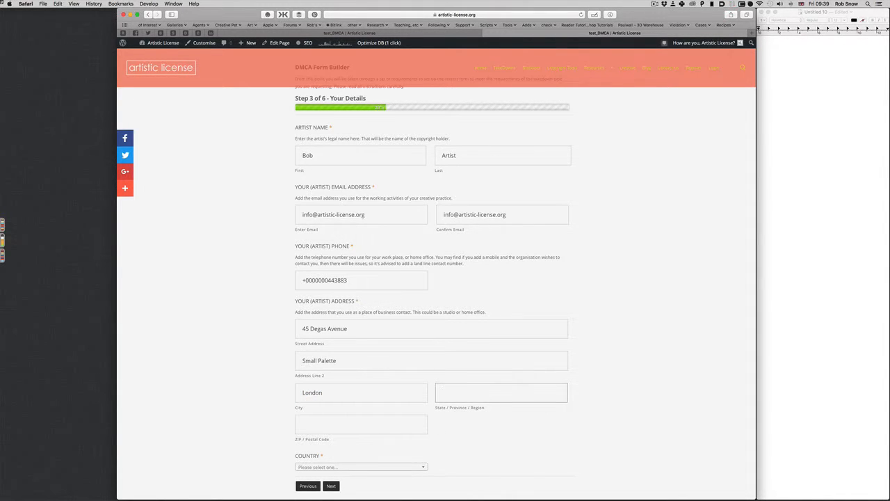
text(Essex)
key(Tab)
text(N)
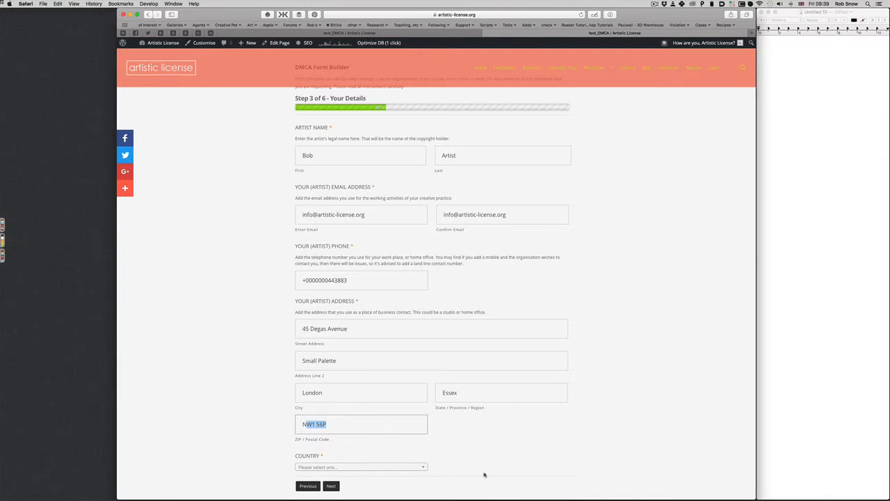
click(410, 453)
Step: Choose United Kingdom from the country list
click(391, 469)
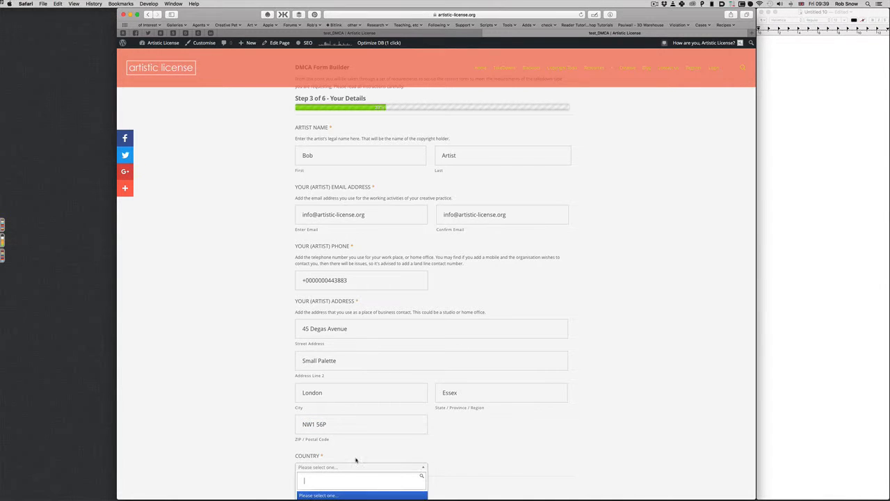
scroll(356, 460, down, 3)
scroll(321, 441, down, 5)
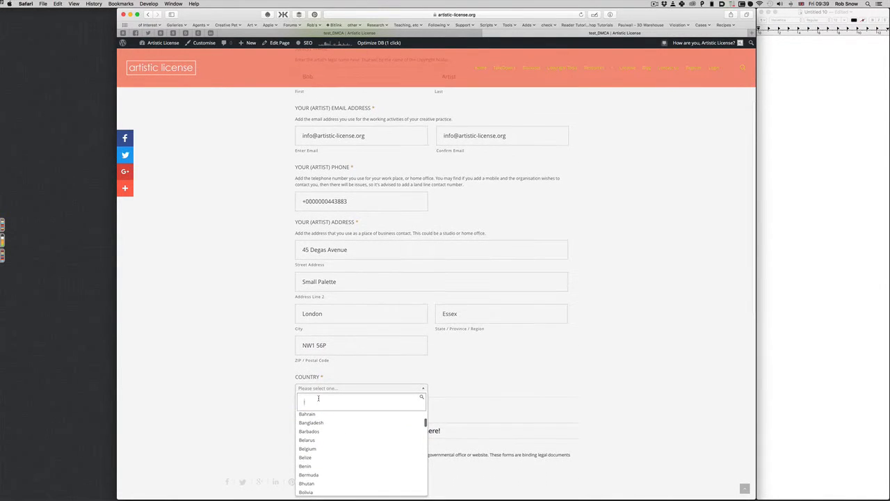
scroll(321, 431, down, 10)
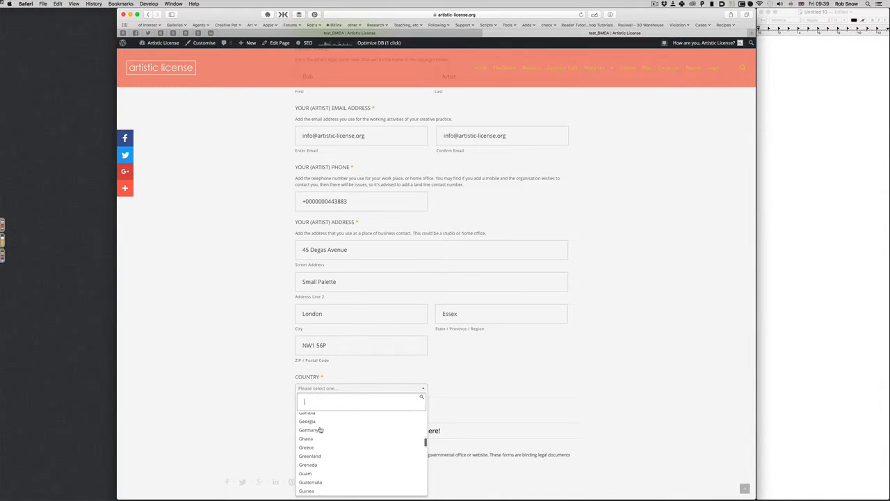
scroll(321, 436, down, 12)
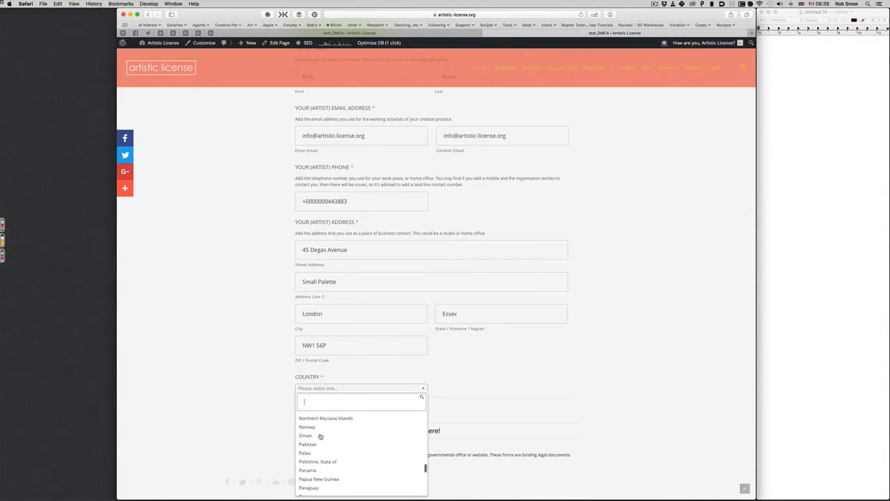
scroll(320, 437, down, 12)
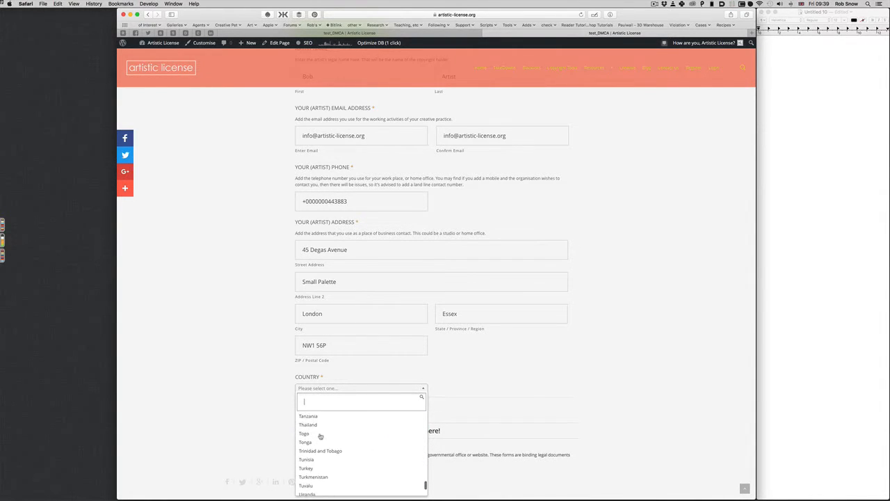
scroll(321, 434, up, 3)
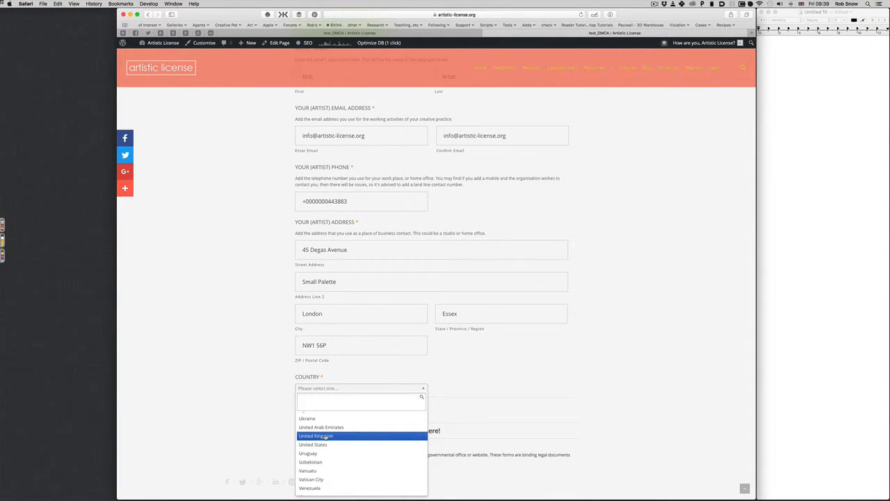
click(324, 436)
scroll(417, 406, down, 8)
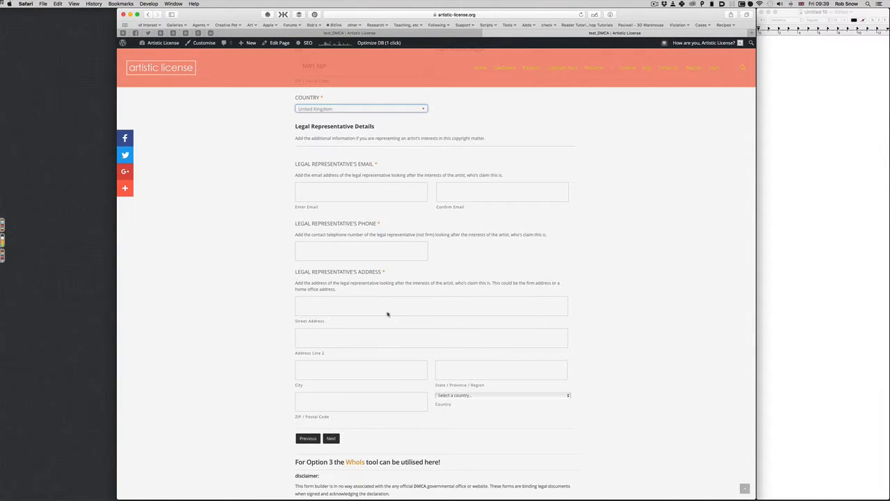
Step: Autofill the legal representative's email, its confirmation and the phone number
click(332, 194)
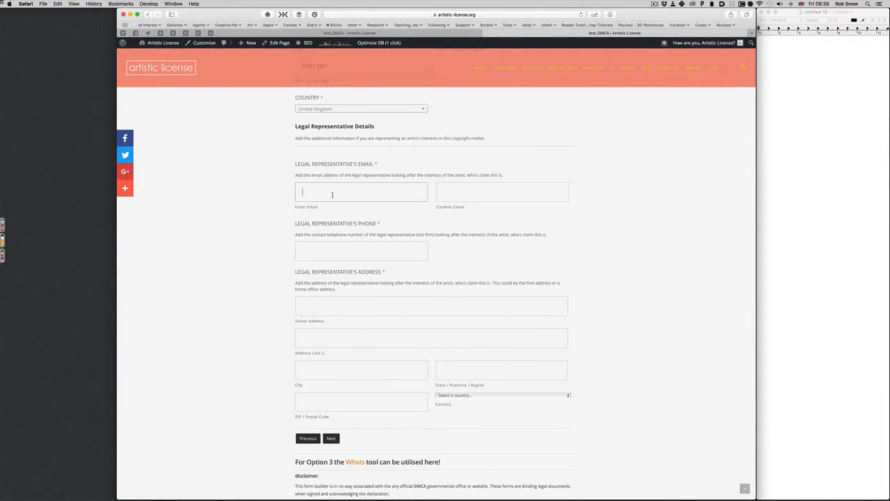
key(Tab)
text(ad)
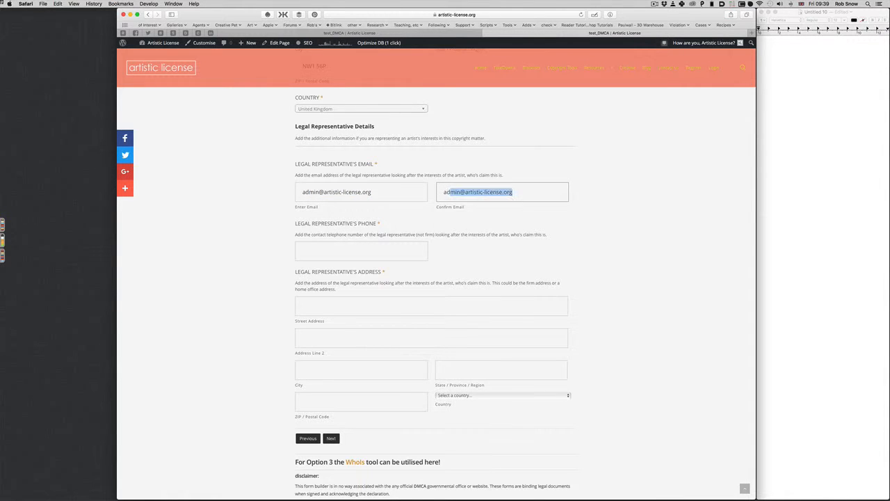
key(Tab)
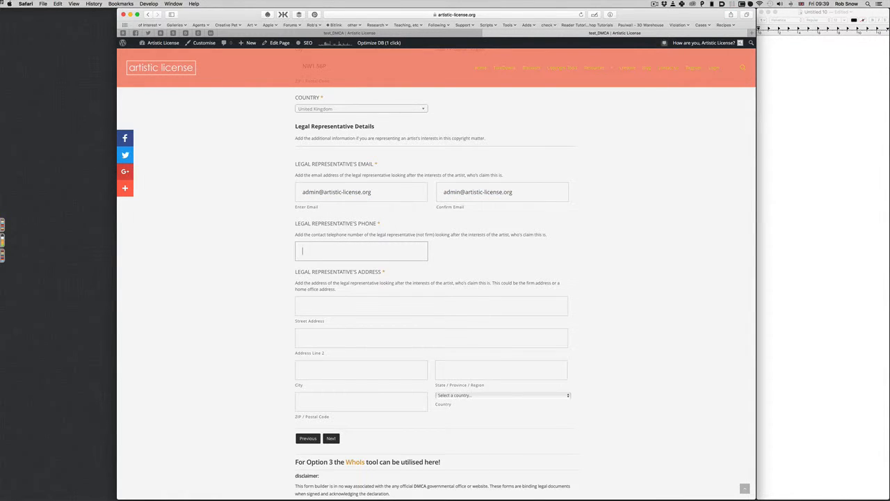
text(+)
key(Down)
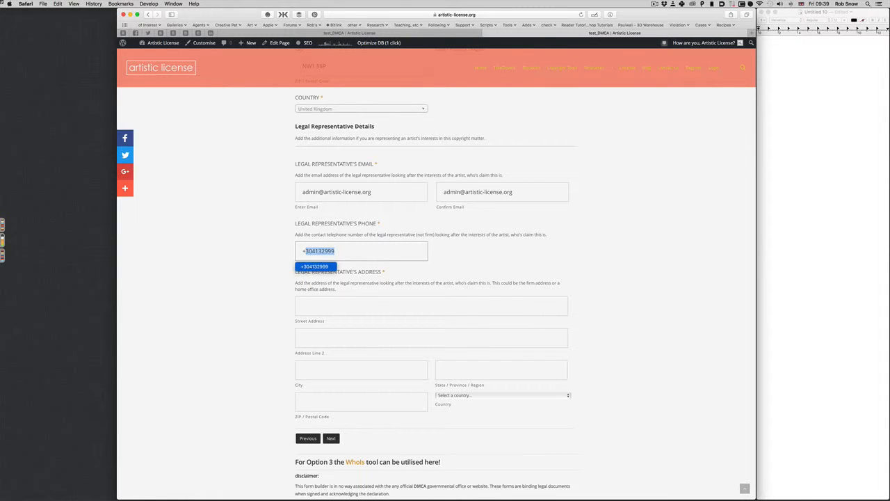
key(Return)
key(Tab)
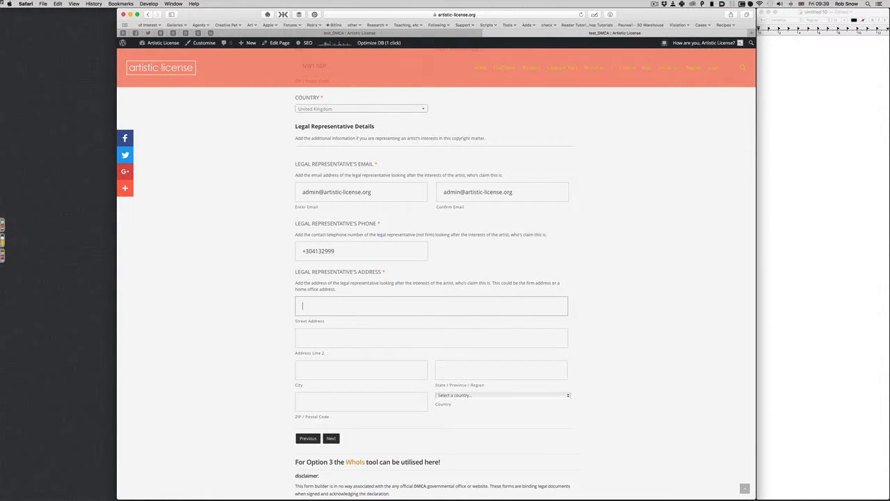
Step: Autofill the representative's street address, second line, city, region and postal code
text(1)
key(Down)
key(Down)
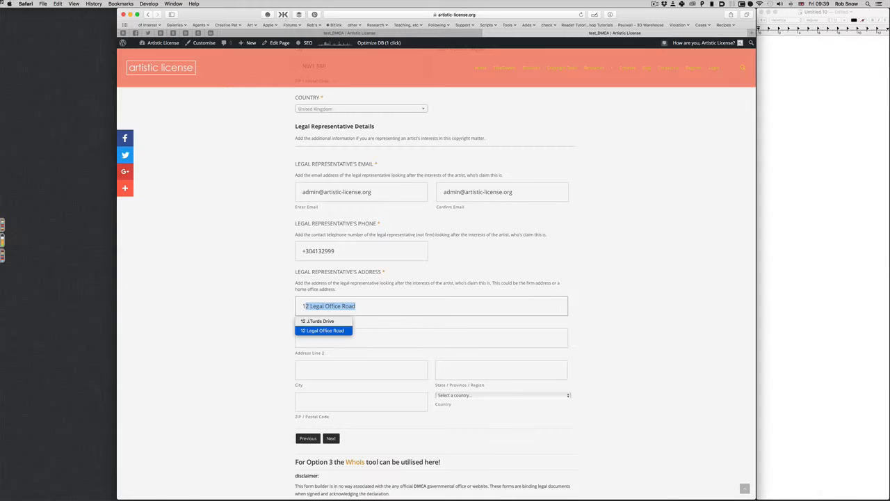
key(Return)
key(Tab)
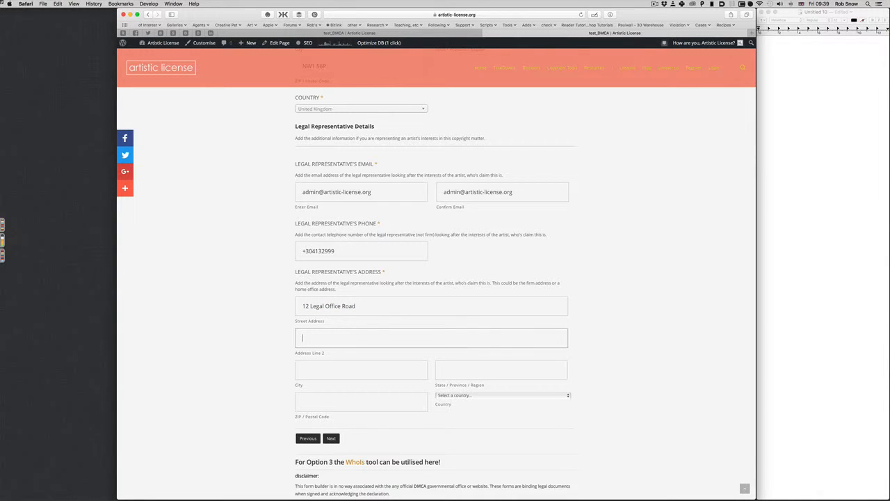
text(H)
key(Down)
key(Return)
key(Tab)
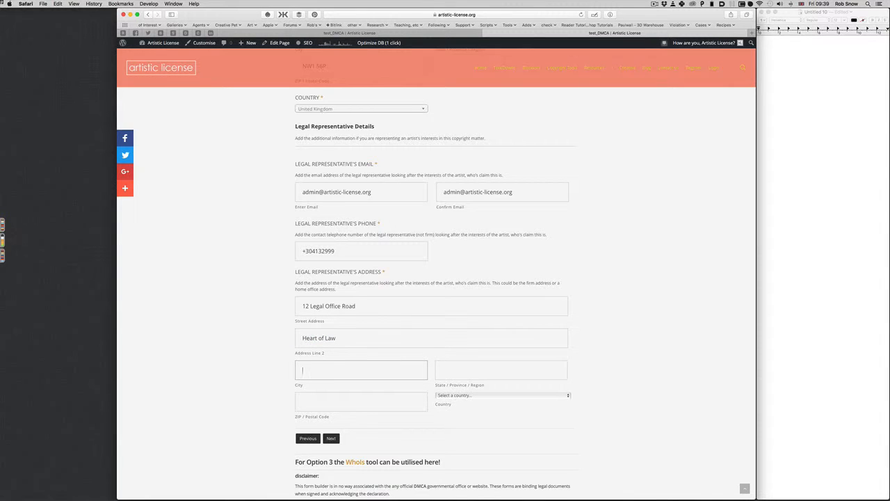
text(L)
key(Down)
key(Return)
key(Tab)
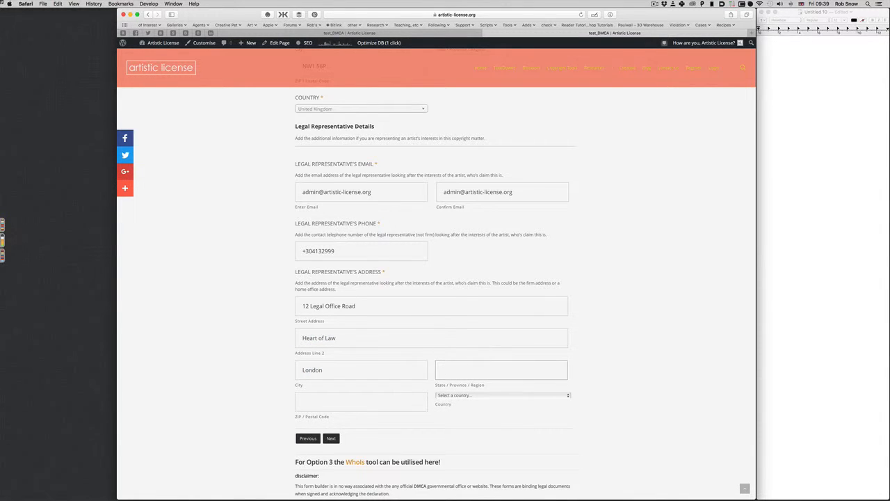
text(Essex)
key(Tab)
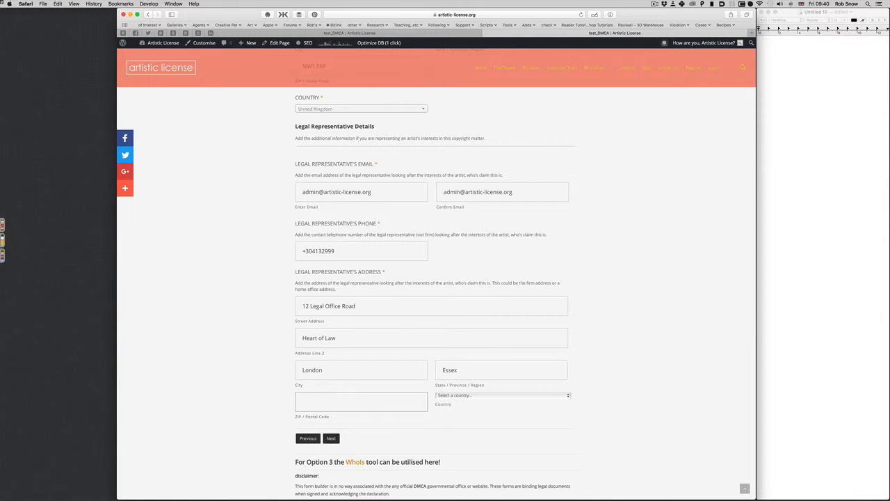
text(NW1 5JM)
key(Right)
Step: Set the representative's country to United Kingdom
click(459, 396)
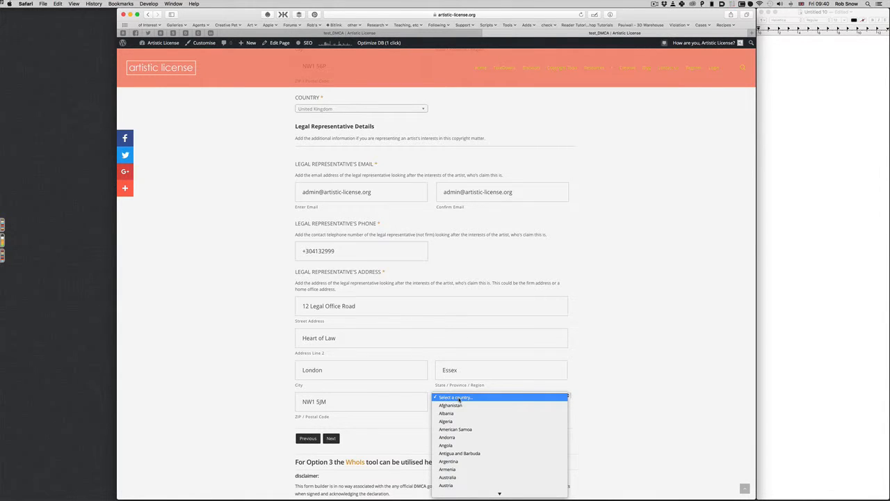
text(un)
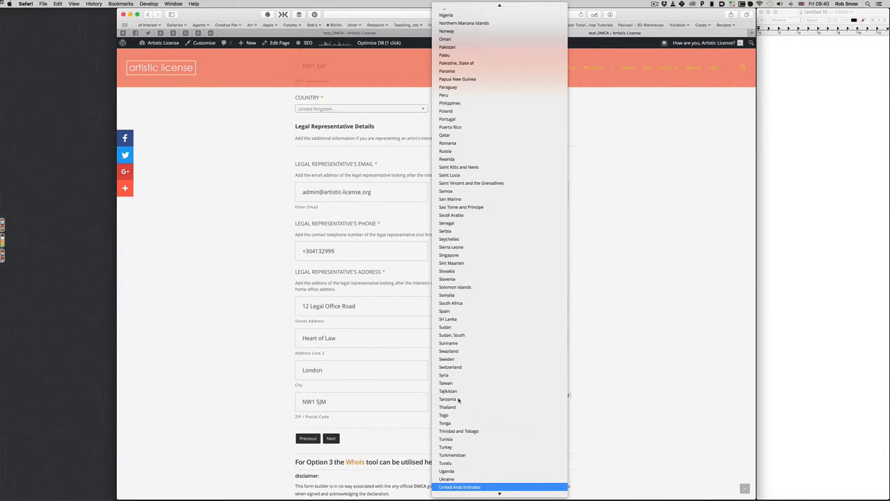
scroll(458, 400, down, 5)
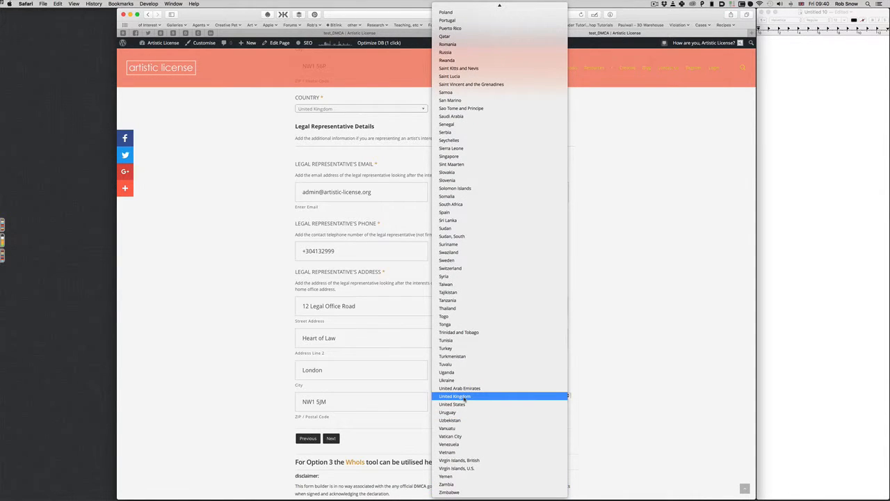
click(464, 397)
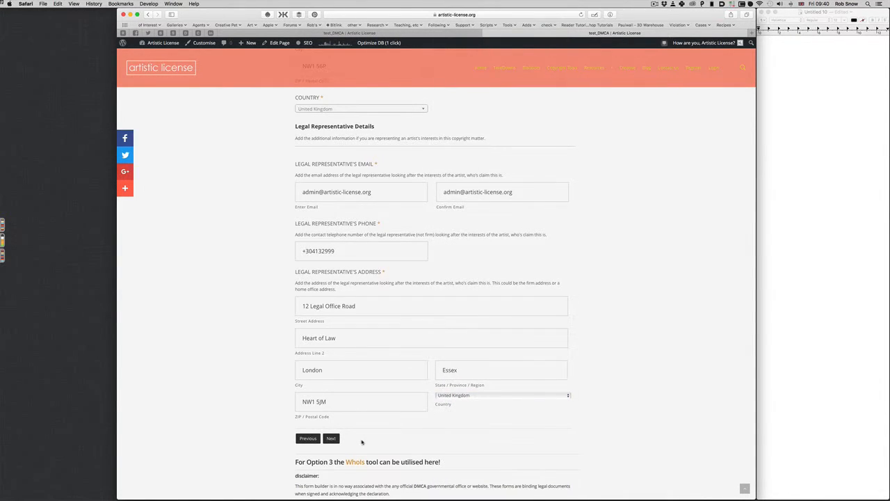
scroll(362, 441, up, 5)
scroll(365, 439, down, 5)
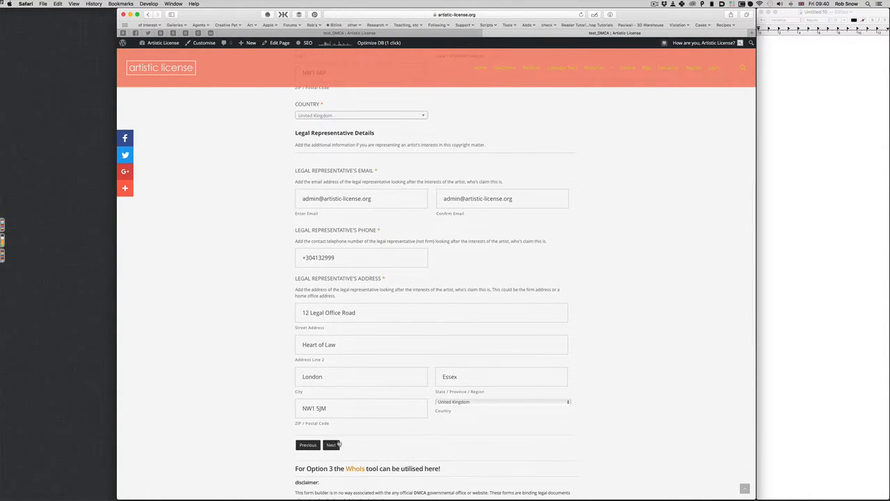
Step: Advance to Step 4 and name the work Nice Picture 001
click(332, 445)
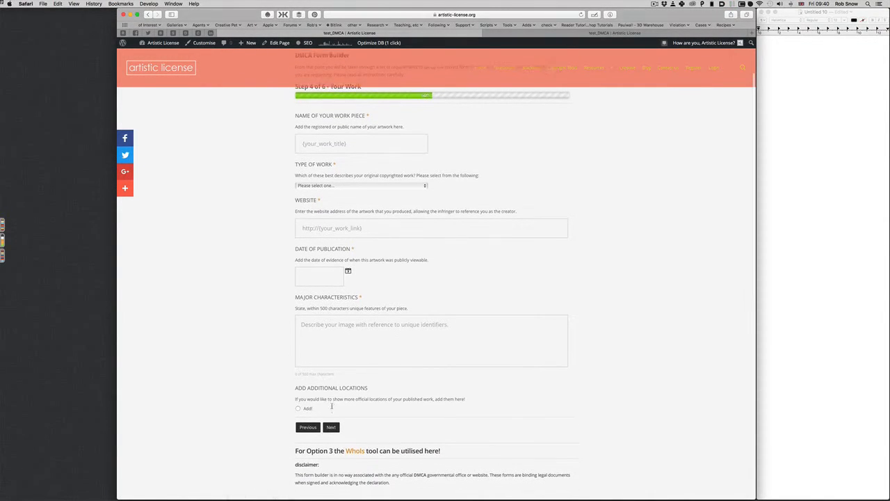
click(333, 141)
text(Nice Picture 001)
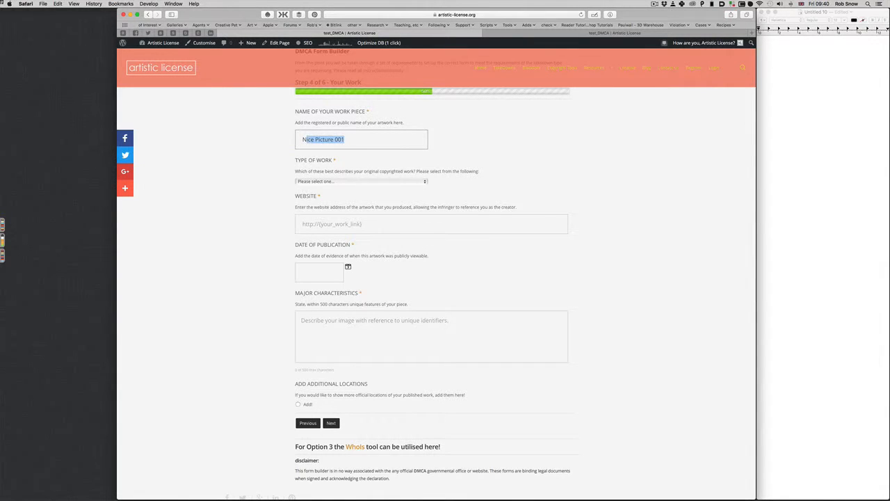
click(334, 181)
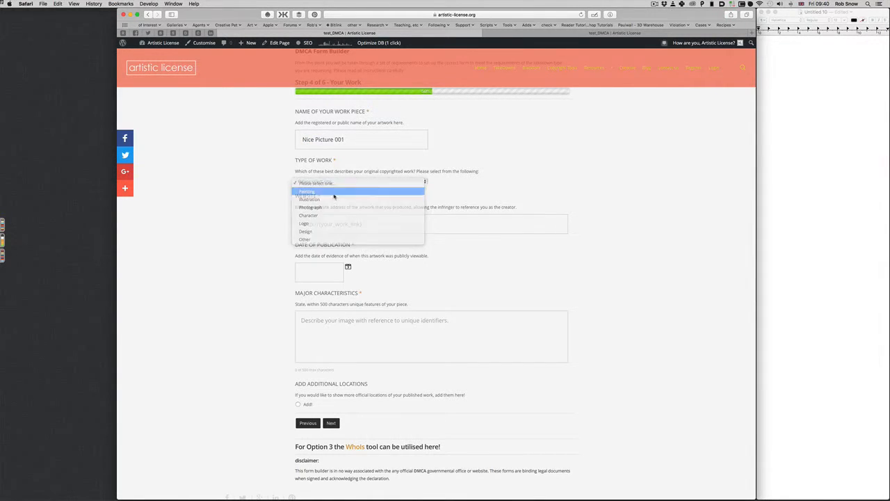
Step: Set the type of work to Painting
click(334, 195)
click(330, 222)
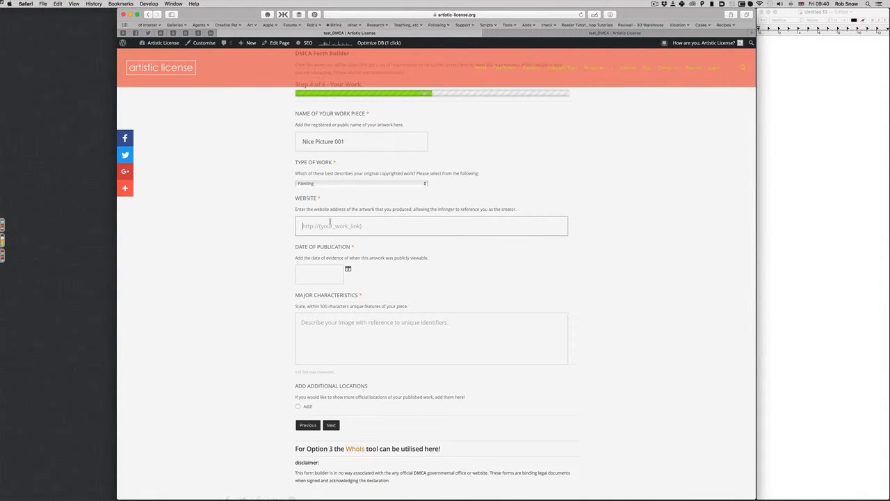
click(329, 183)
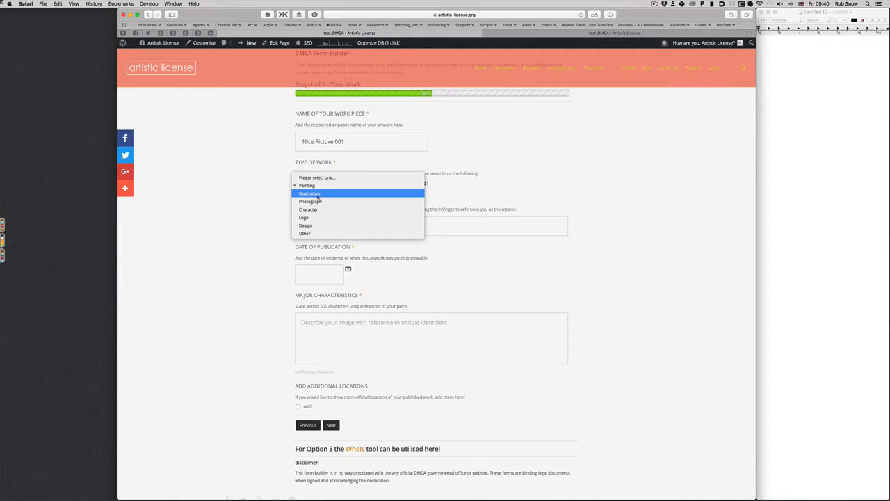
click(282, 237)
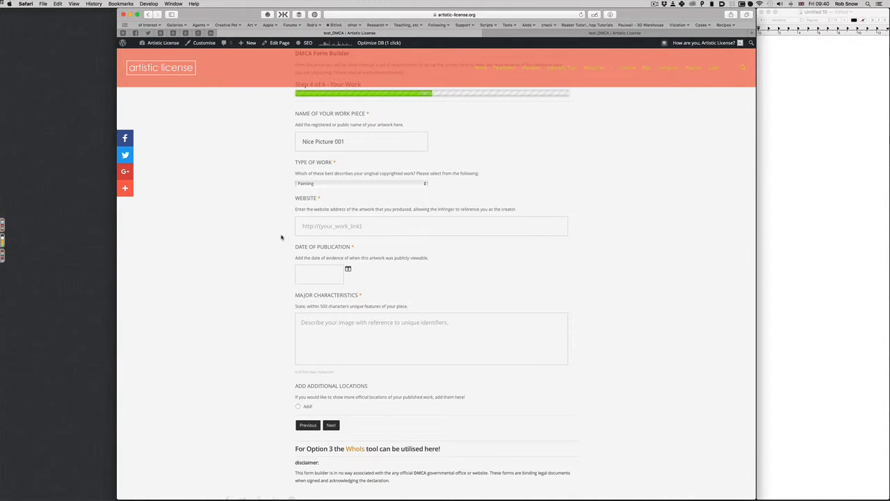
click(320, 187)
click(275, 196)
click(315, 234)
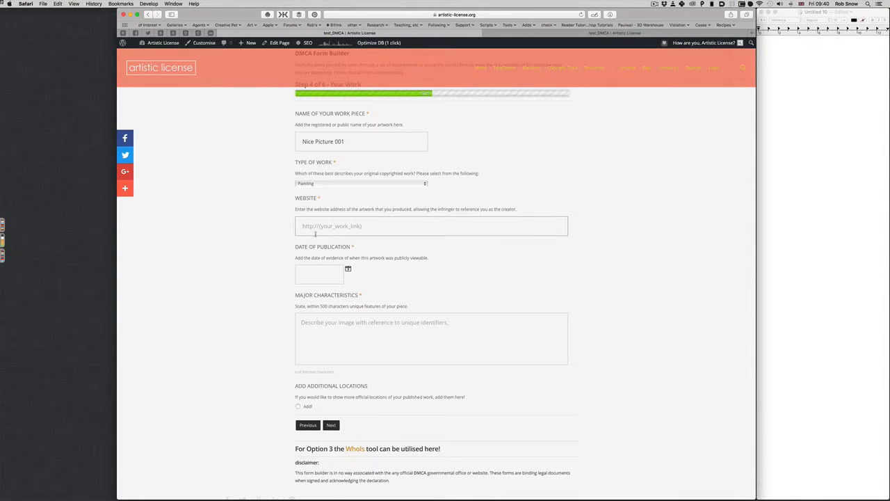
text(http://www.original-site.com)
click(261, 235)
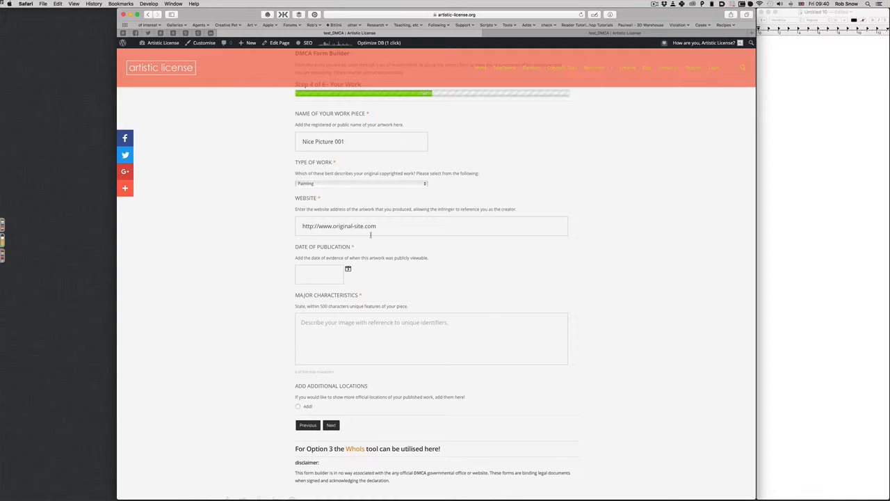
scroll(370, 236, down, 1)
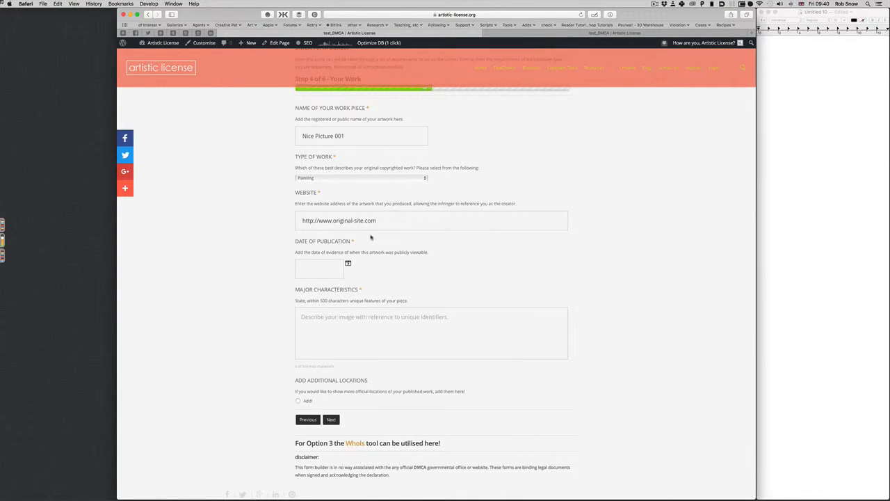
Step: Pick 21/05/2012 as the publication date, then focus the Major Characteristics box
click(332, 269)
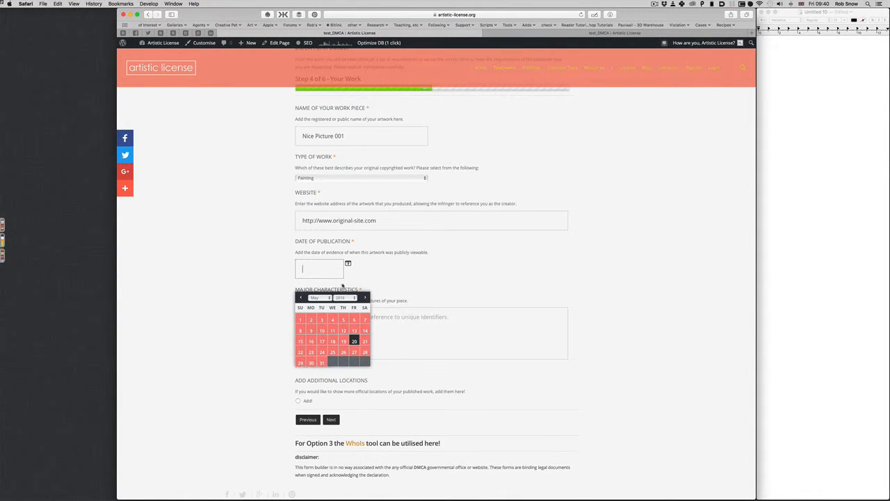
click(345, 297)
click(342, 269)
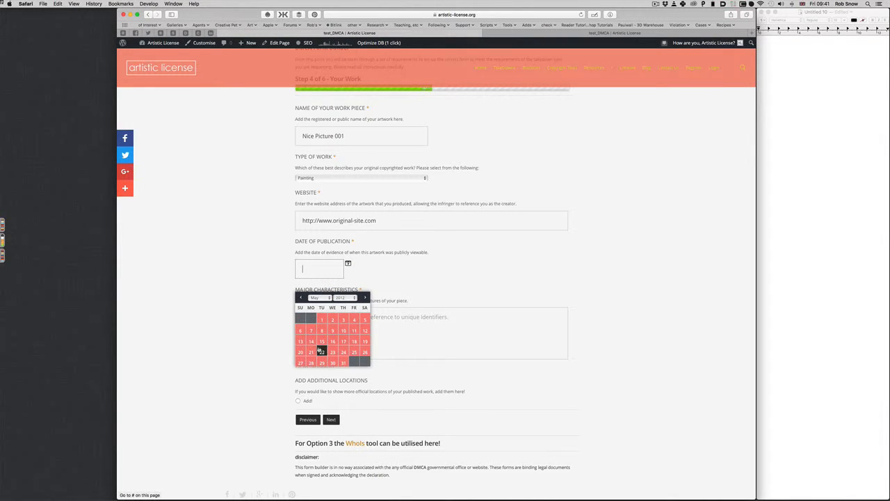
click(312, 350)
scroll(320, 327, down, 2)
click(326, 277)
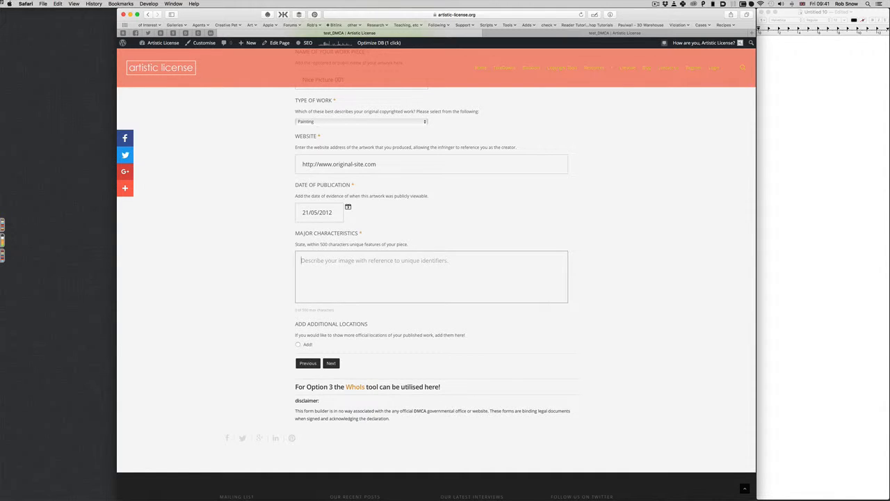
Step: Write and copy the duck-with-machine-gun description, then switch to the second form tab
text(This image is )
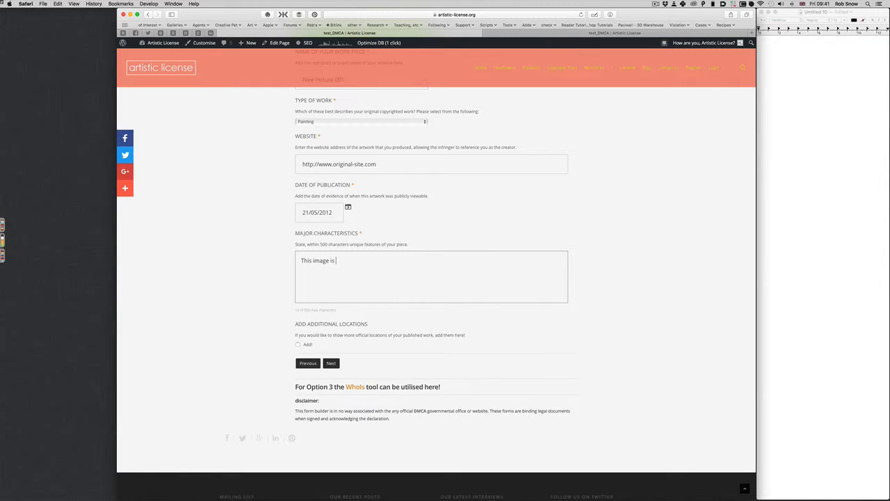
text(of a duck holding a machine gun, with a red )
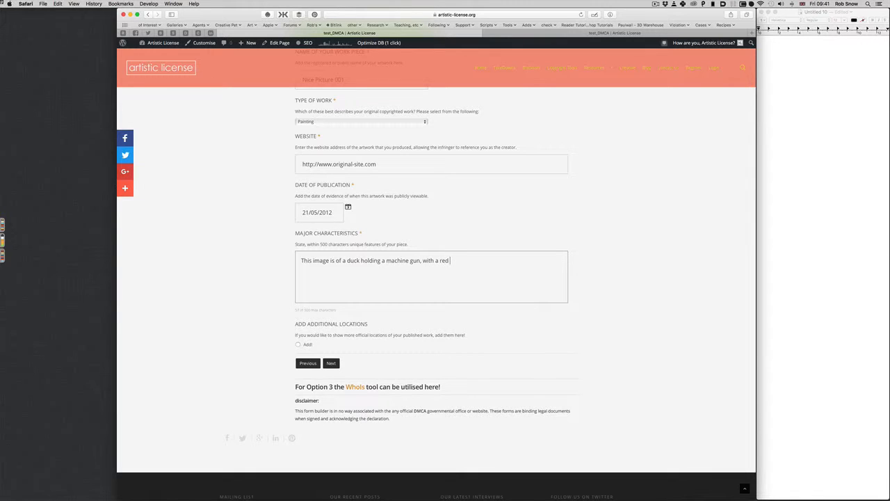
text(bandana and a cigar in it's mouth.)
triple_click(360, 262)
key(super+c)
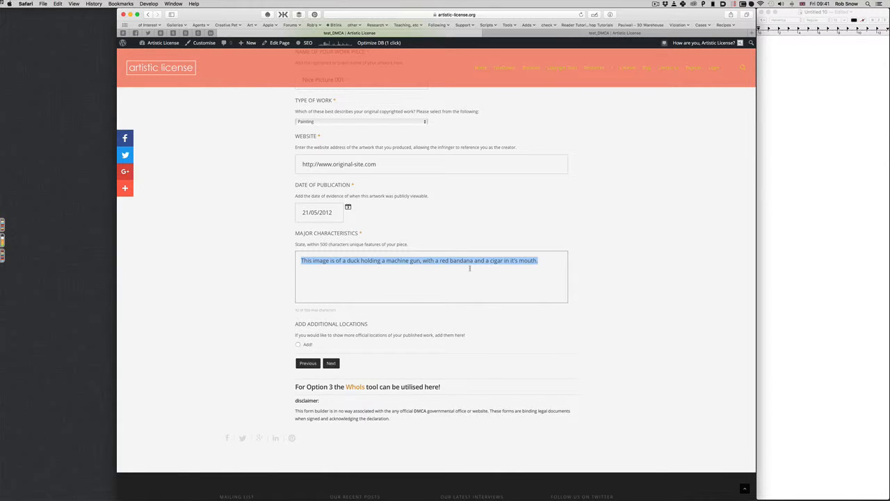
click(531, 33)
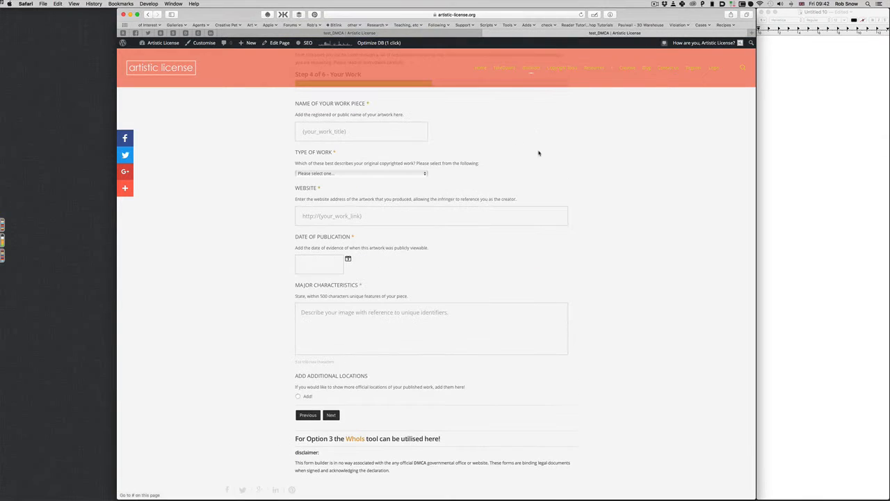
Step: Paste the duck description and set the publication date to 22 May 2012
click(432, 312)
key(super+v)
click(348, 259)
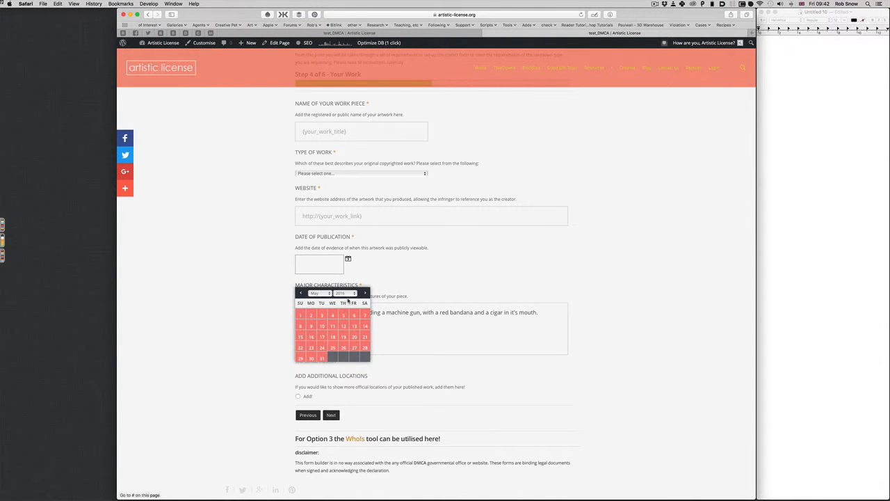
click(347, 293)
click(348, 266)
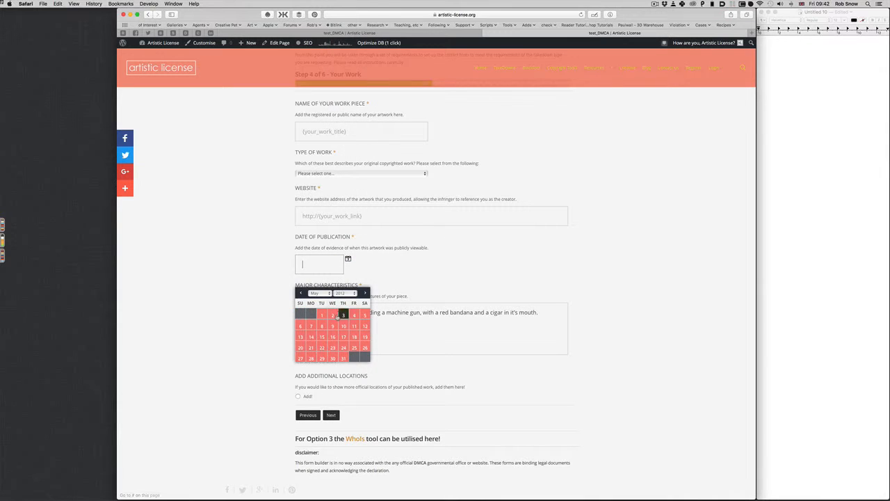
click(322, 348)
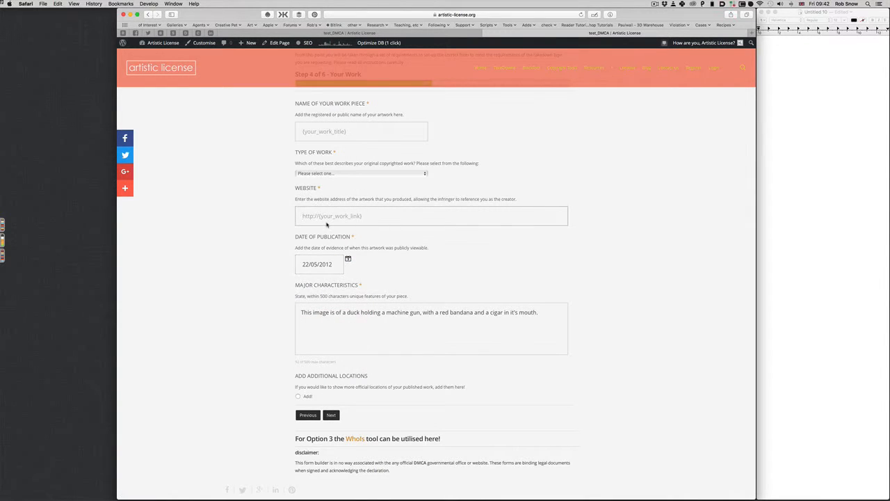
text(h)
key(Down)
key(Down)
key(Down)
key(Return)
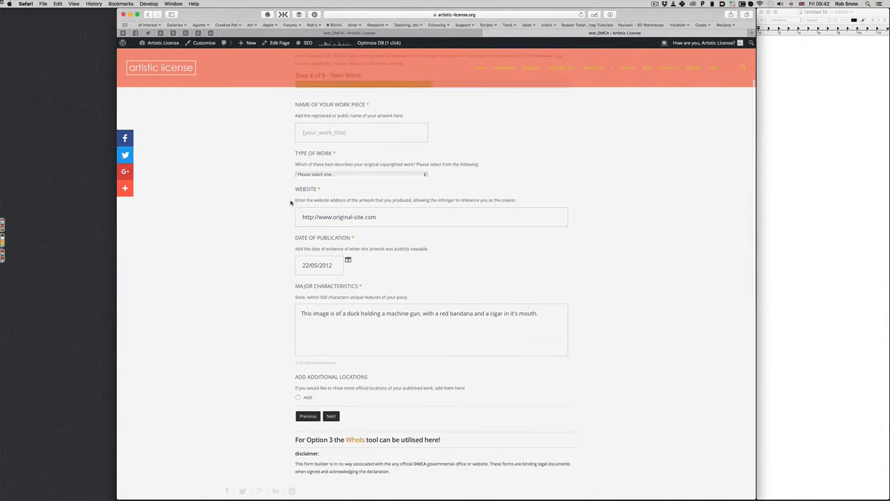
click(316, 174)
click(313, 183)
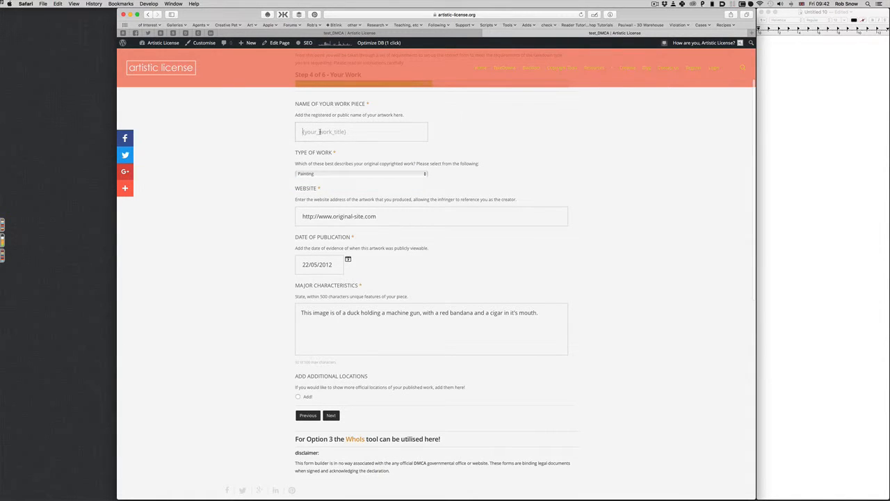
click(319, 132)
text(Nice Picture 001)
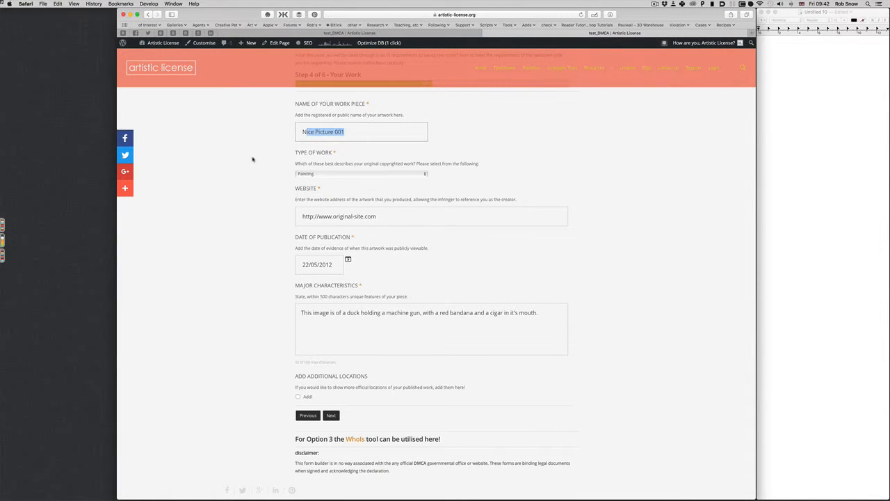
key(Tab)
scroll(252, 160, down, 3)
scroll(250, 181, up, 1)
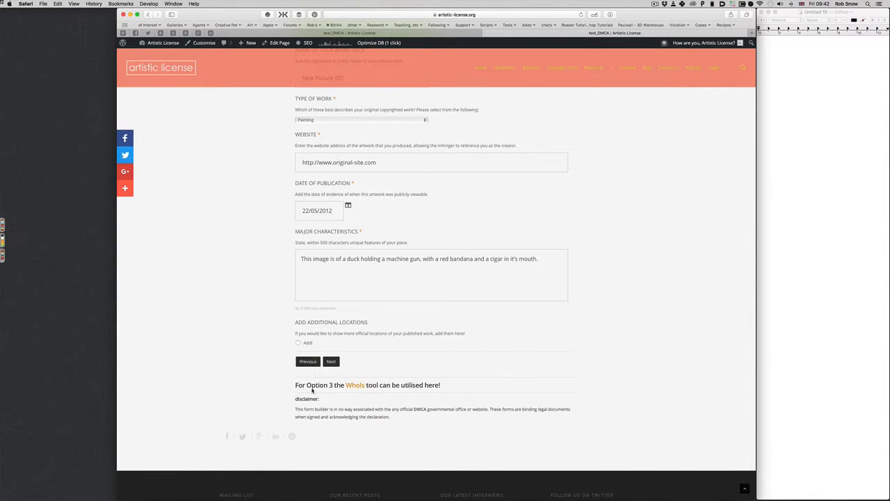
click(331, 362)
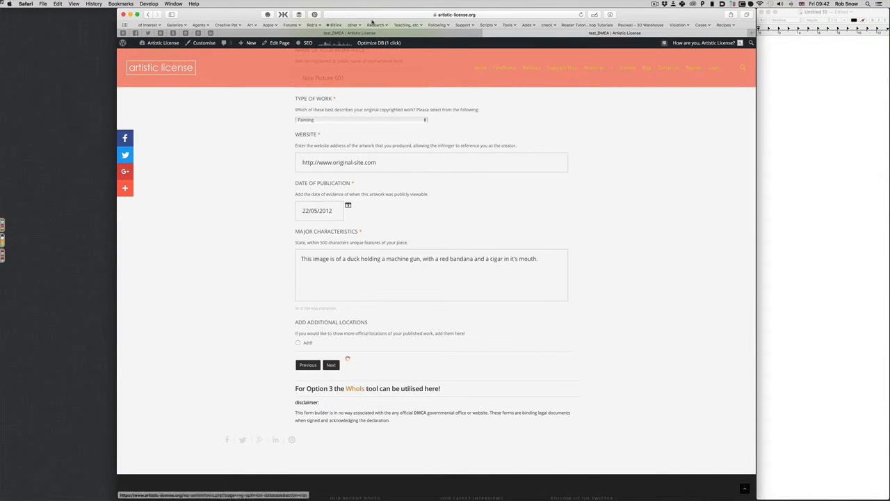
click(298, 343)
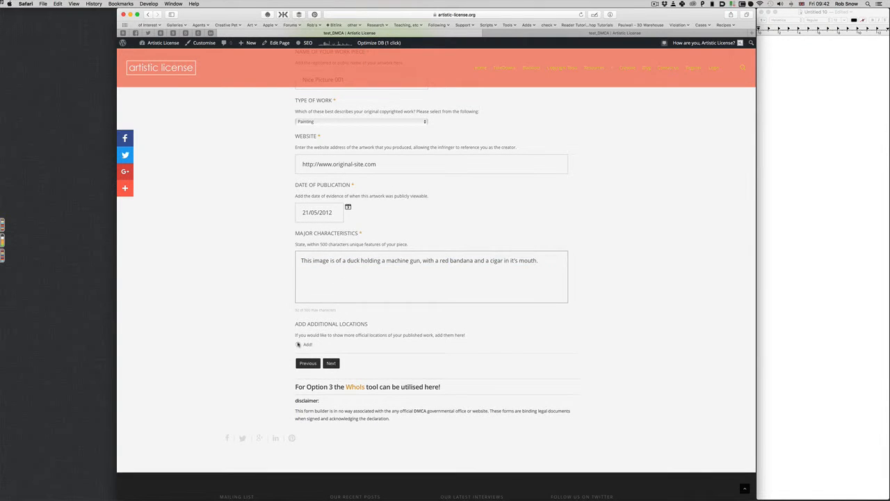
click(310, 377)
text(http://www.agents-website.com)
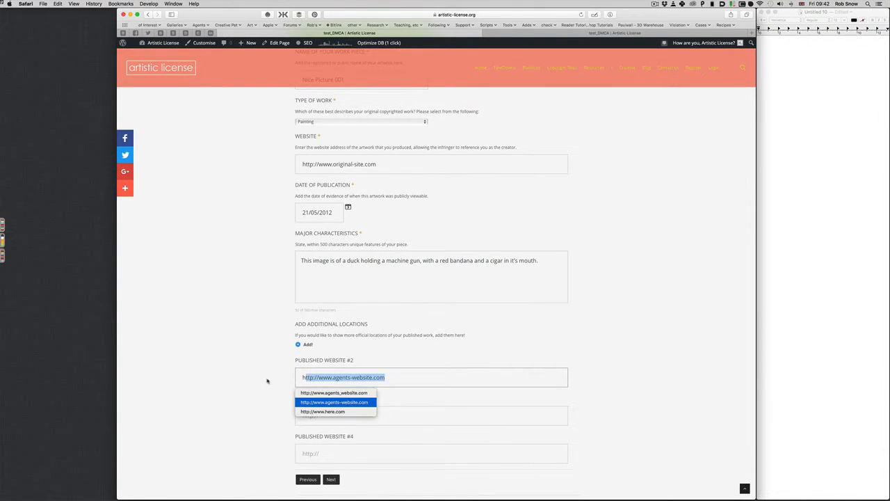
scroll(279, 380, down, 3)
click(306, 355)
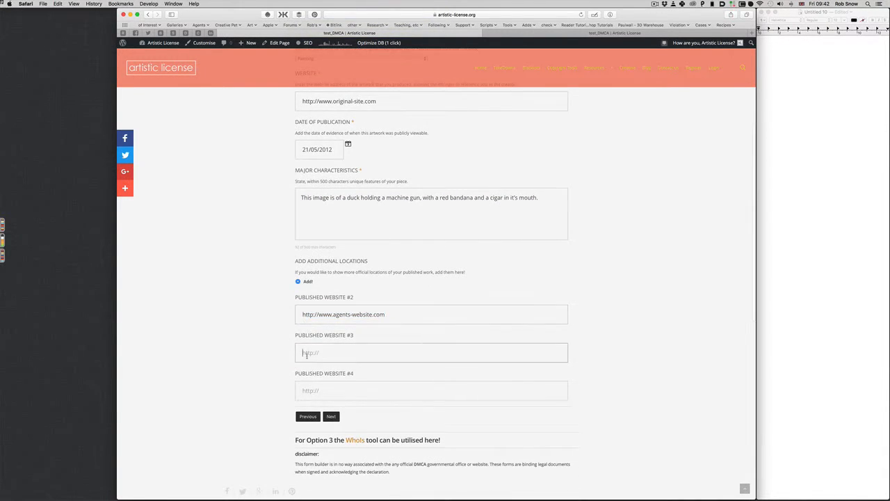
text(http://www.here.com)
click(261, 366)
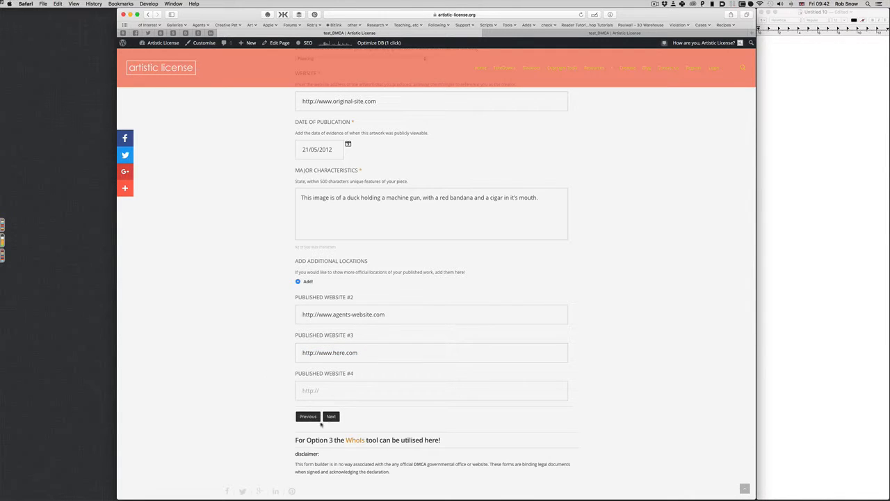
Step: Advance to Step 5 and answer No! to the website-not-listed question, reviewing the guidance
click(331, 418)
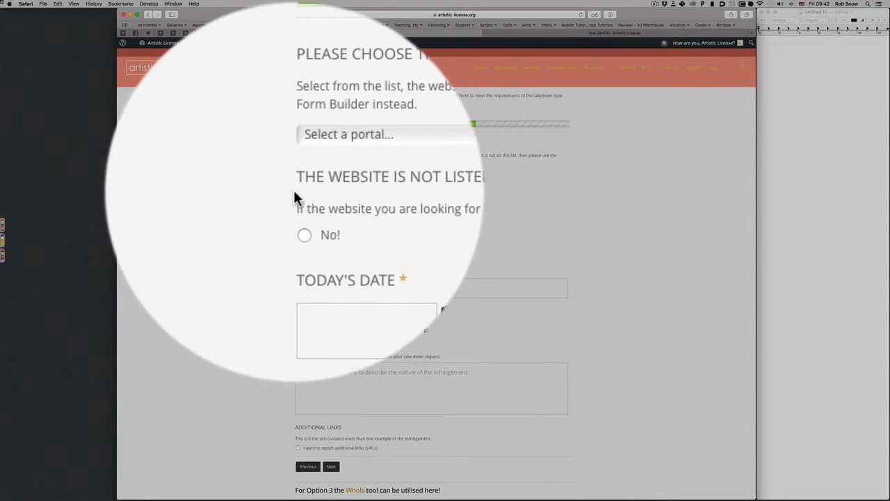
click(336, 188)
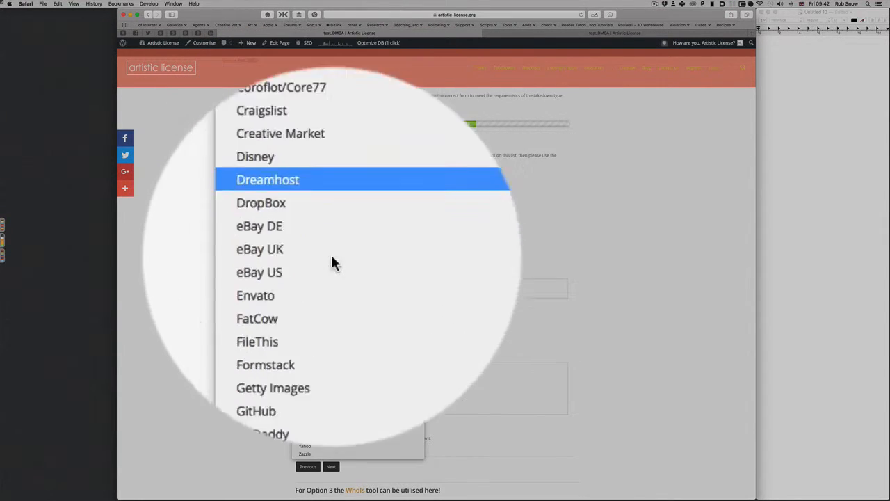
click(239, 259)
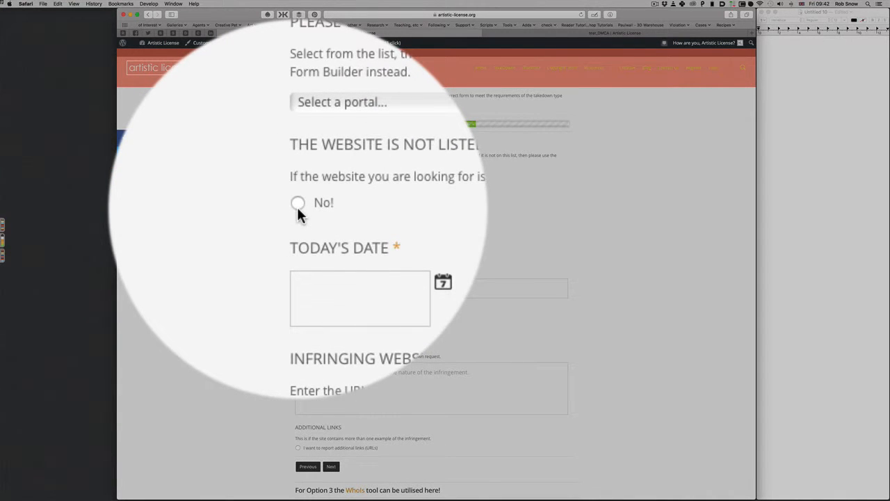
click(298, 209)
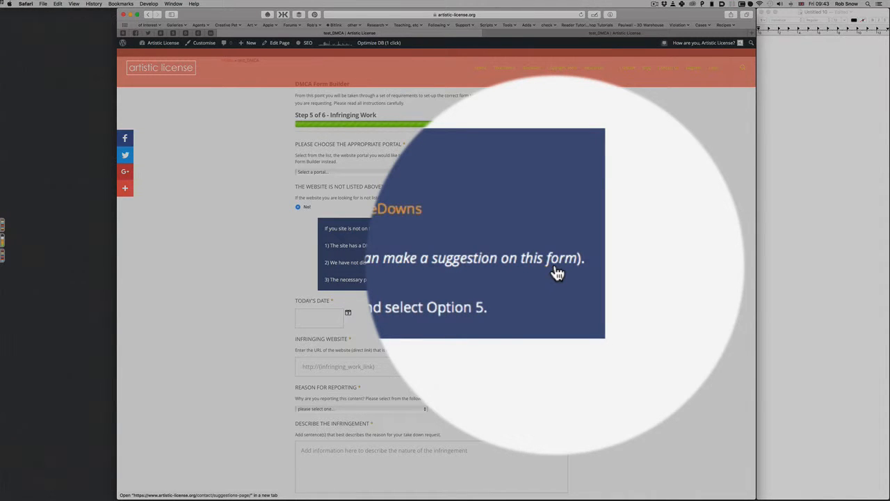
scroll(344, 270, down, 1)
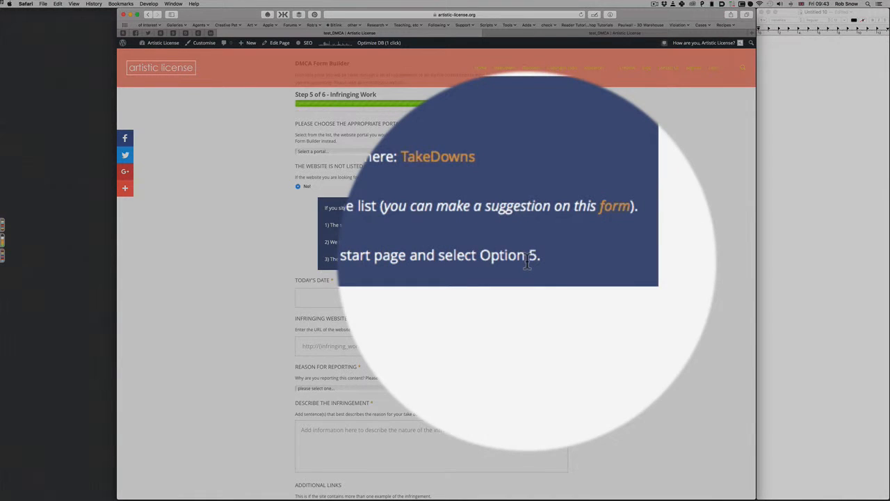
scroll(527, 261, up, 1)
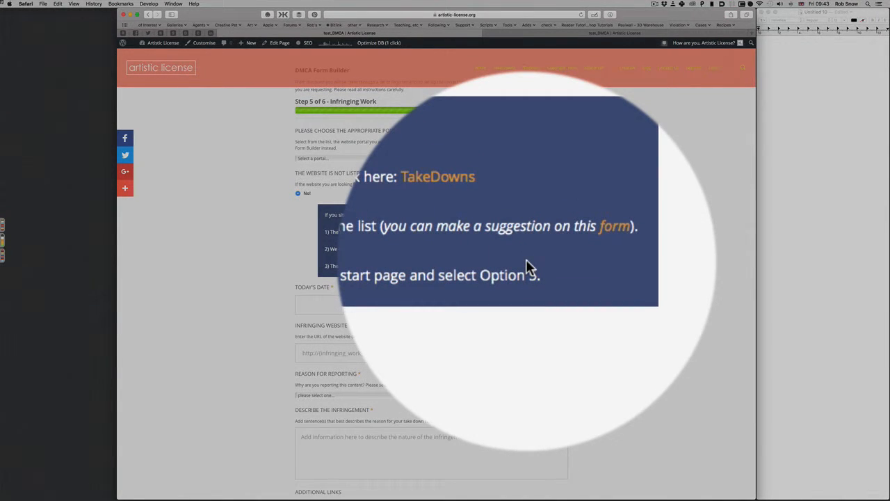
scroll(526, 263, up, 3)
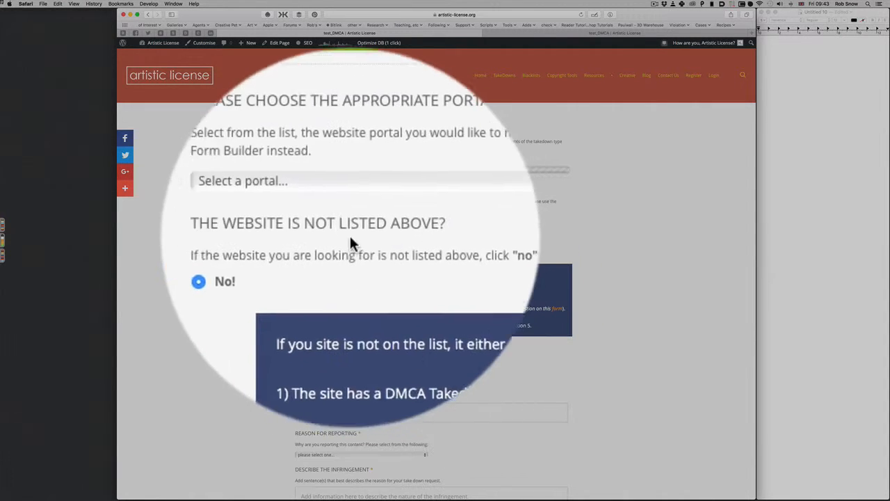
click(345, 220)
Step: Choose Amazon as the portal and set today's date to 20 May 2016
click(346, 226)
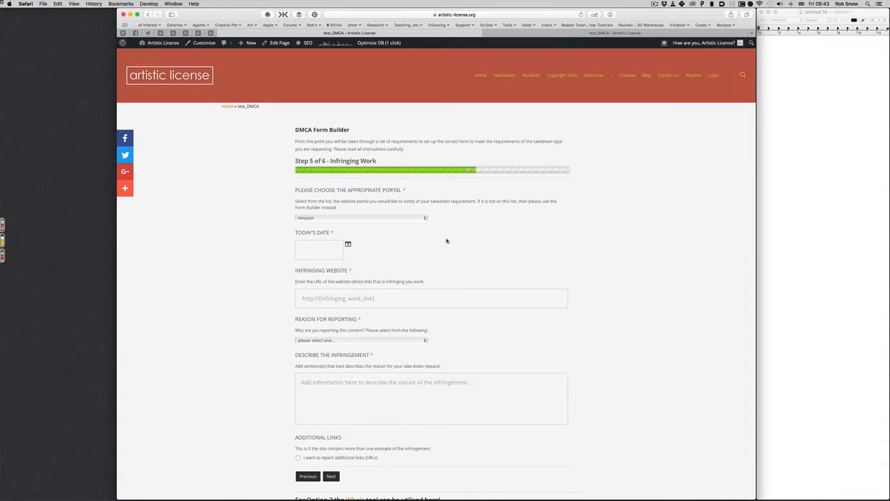
click(321, 249)
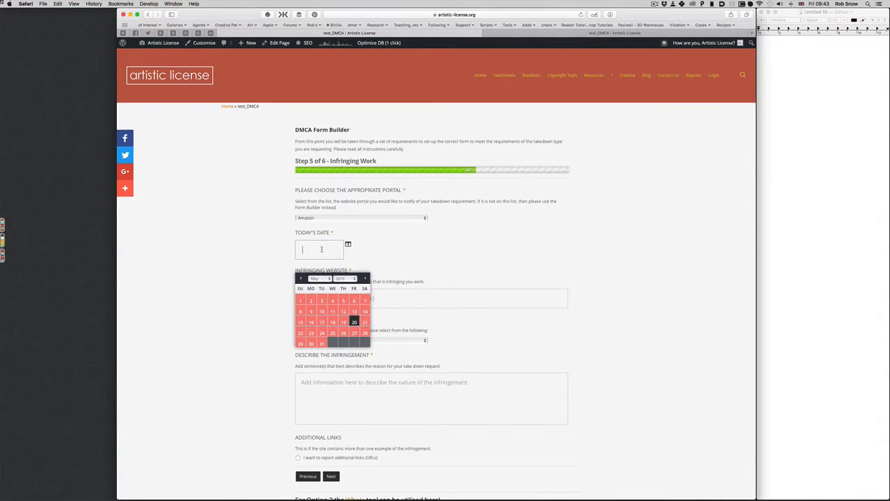
click(354, 322)
scroll(375, 311, down, 1)
scroll(376, 311, down, 2)
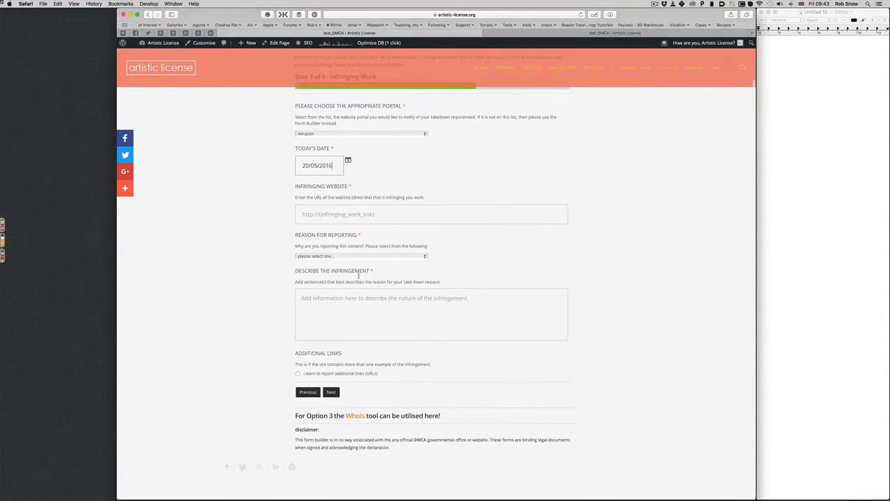
click(336, 217)
text(h)
key(Down)
key(Down)
key(Down)
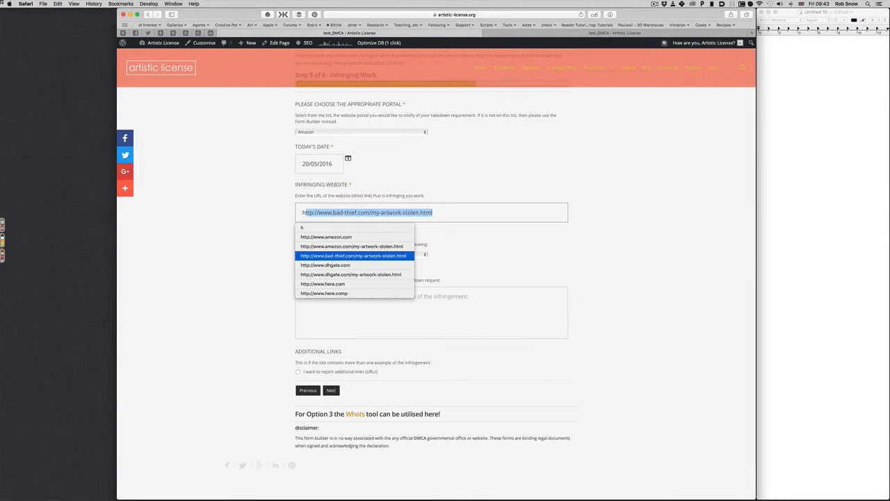
key(Return)
scroll(376, 215, down, 2)
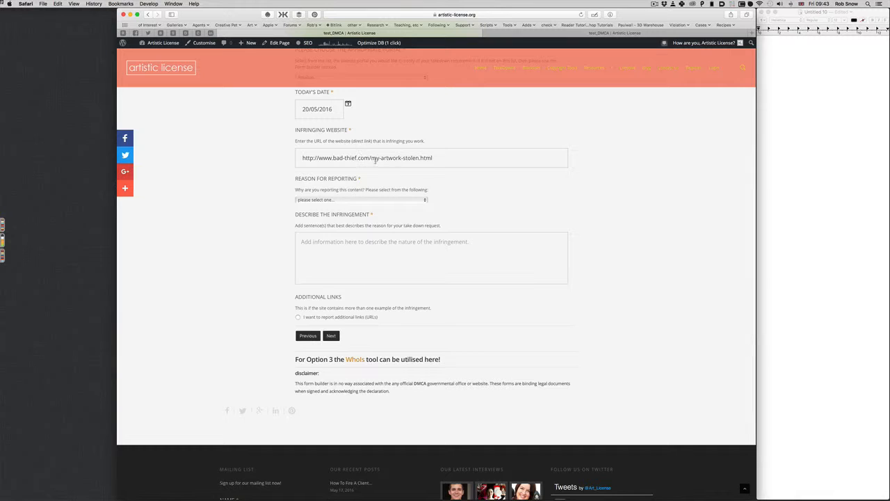
click(341, 199)
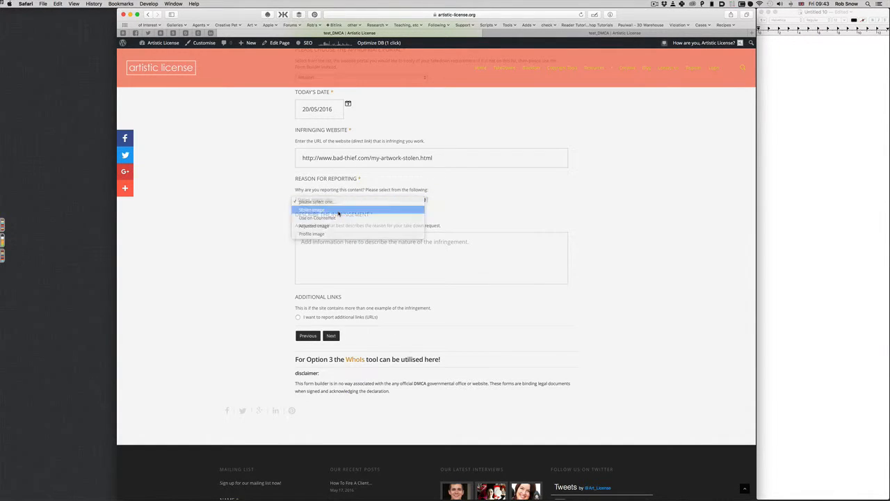
click(338, 210)
Step: Write and copy the description 'The thief has taken my image and used it without permission.'
scroll(341, 230, up, 1)
click(342, 265)
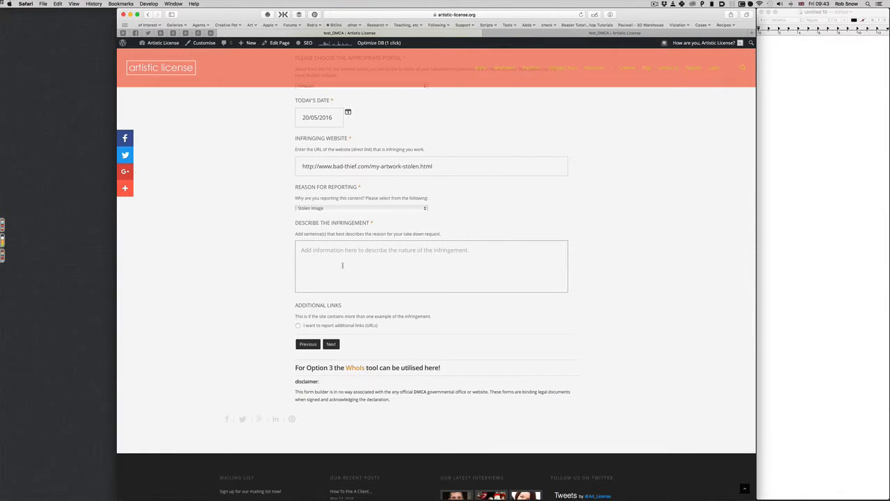
text(The)
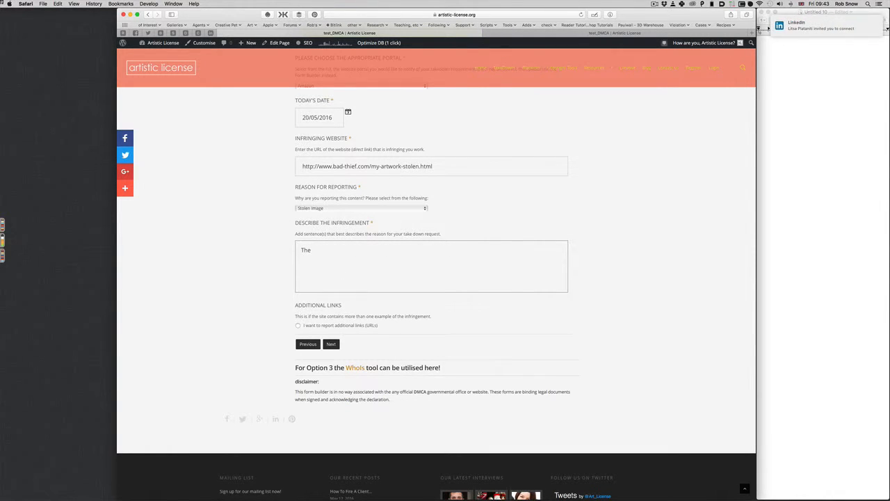
text( thief has taken my image and )
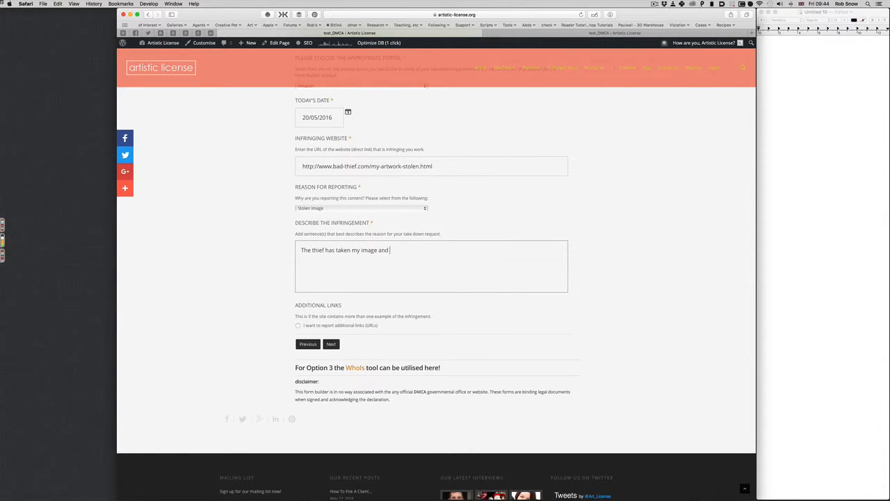
text(used it without permission.)
key(super+a)
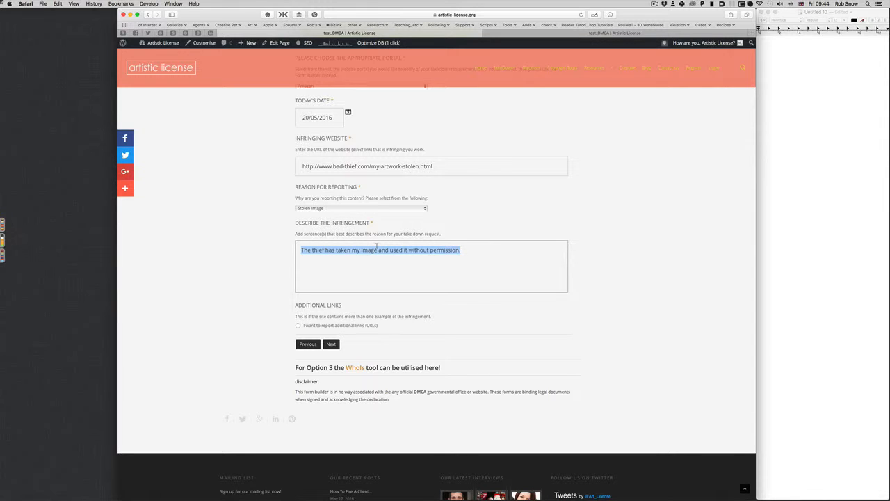
key(super+c)
scroll(456, 264, up, 3)
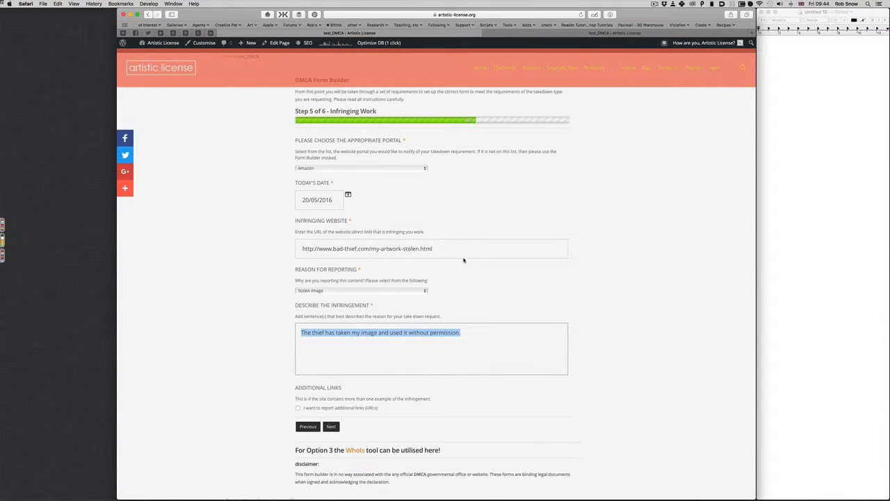
Step: In the second form, paste the description, choose Amazon, and set the date to 20/05/2016
click(525, 34)
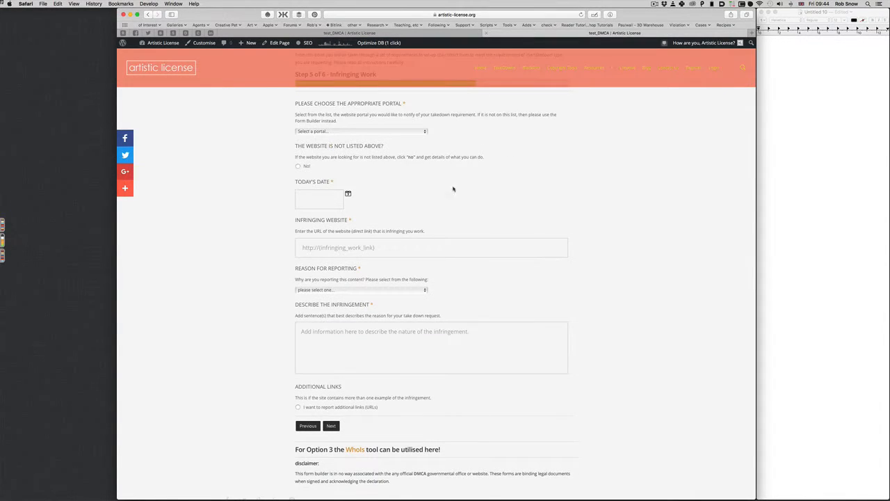
click(389, 334)
key(super+v)
click(336, 132)
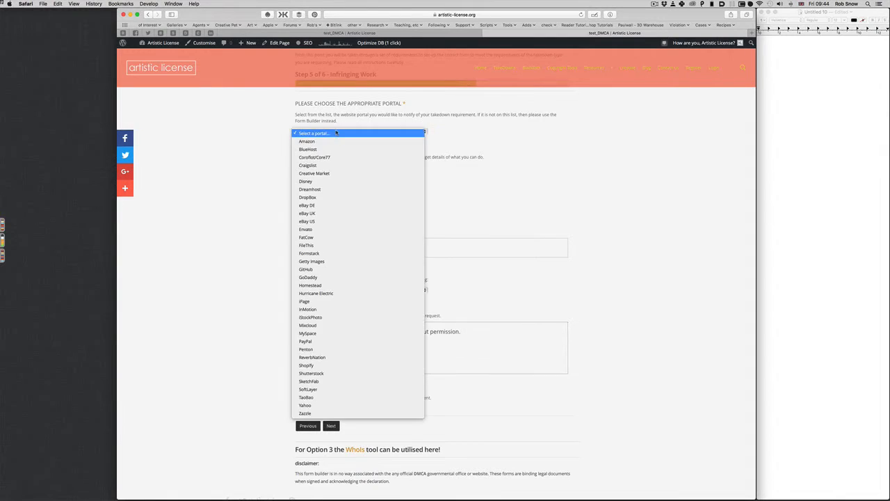
click(306, 141)
click(313, 166)
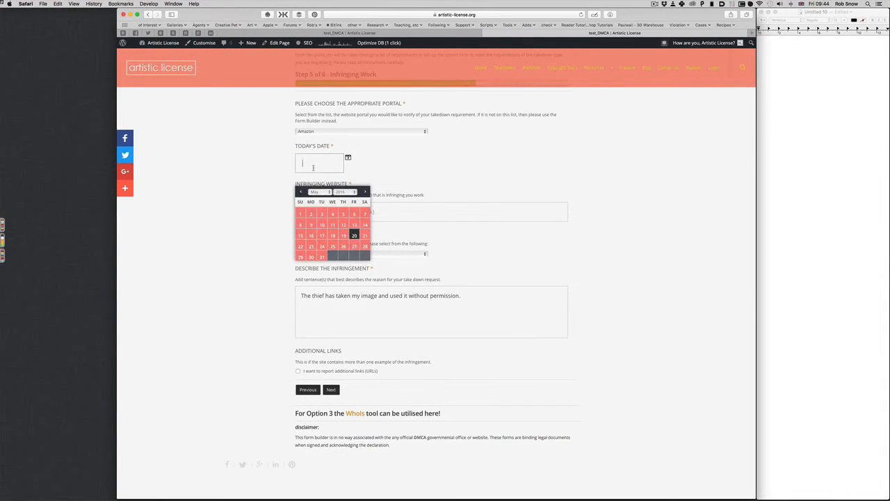
click(354, 235)
Step: Enter the bad-thief infringing URL and choose Stolen Image as the reason
click(340, 215)
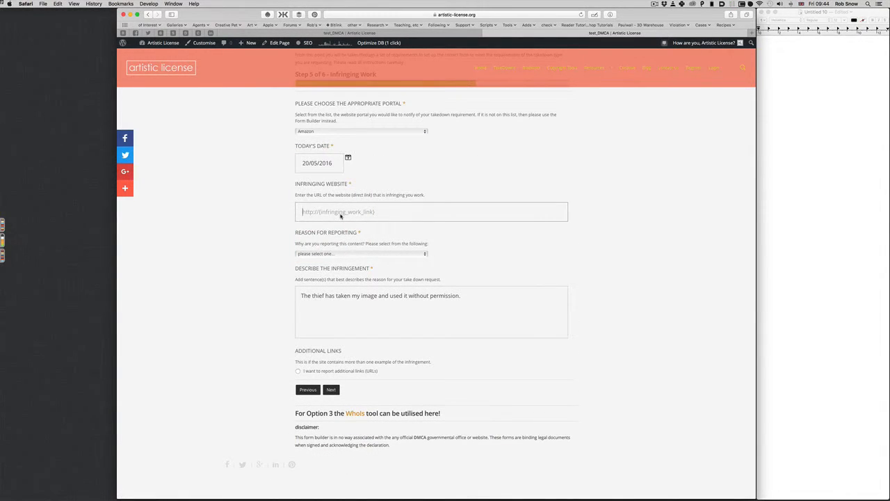
text(h)
key(Return)
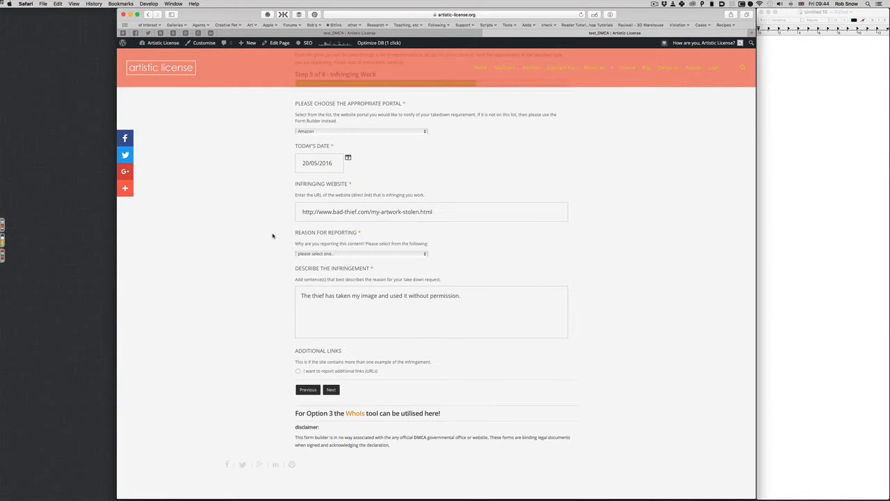
scroll(276, 237, down, 2)
click(309, 220)
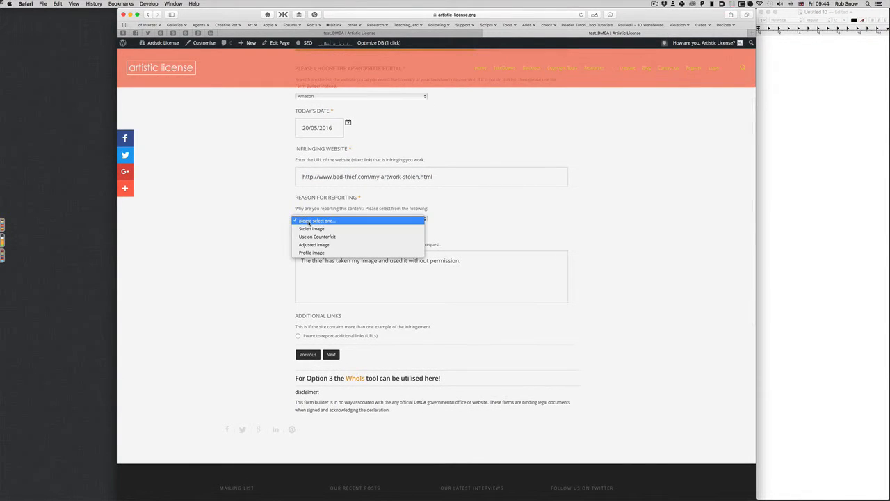
click(311, 229)
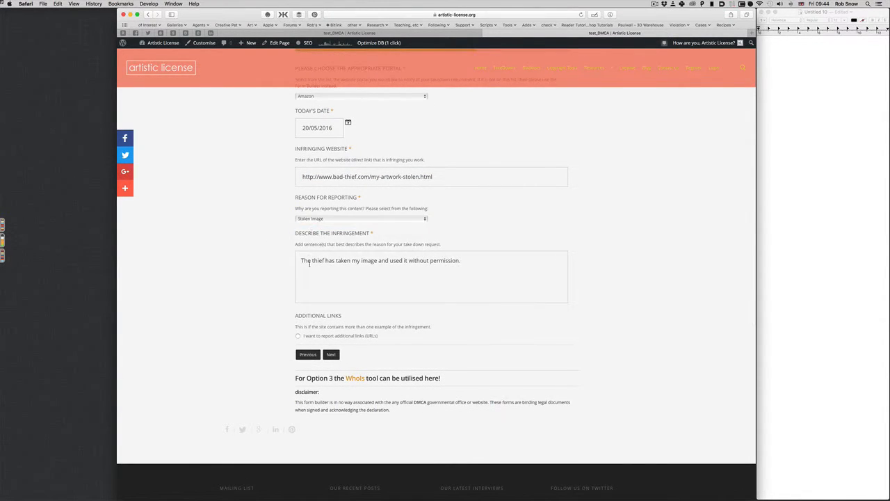
Step: Add links my-artwork-stolen-2.html and the stolen-3 address, then advance to Step 6
click(300, 335)
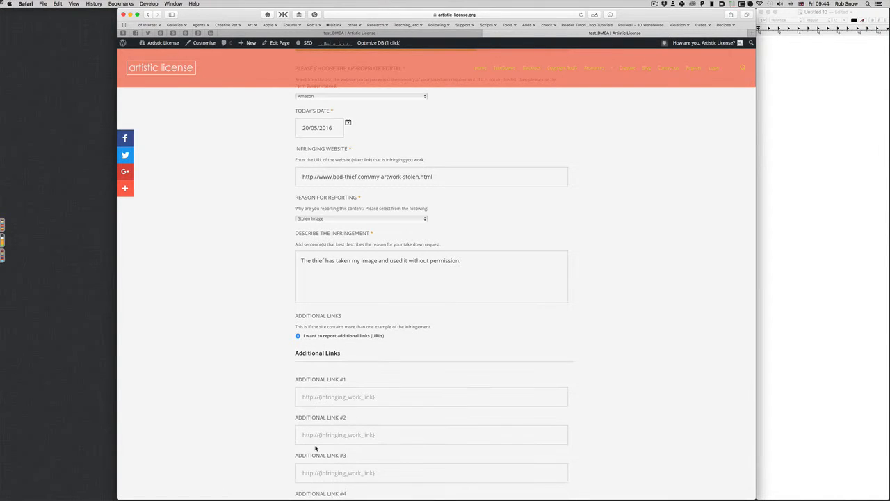
click(318, 397)
text(http://www.bad-thief.com/my-artwork-stolen-2.html)
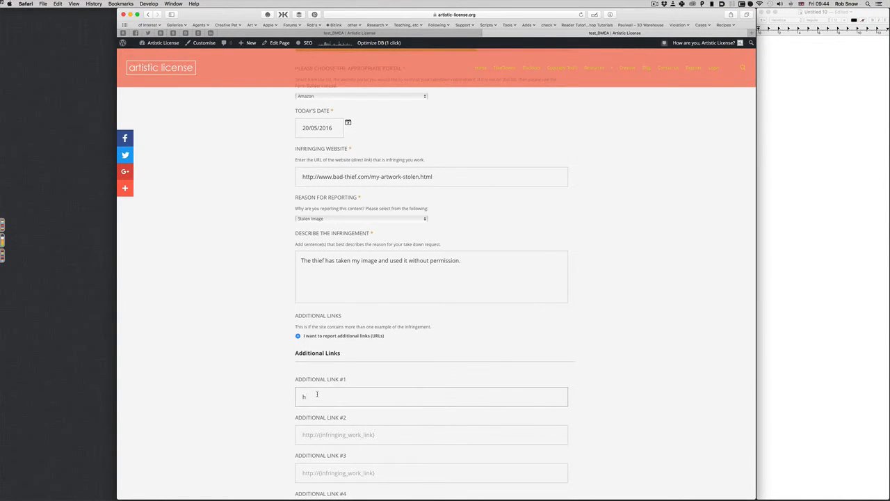
scroll(316, 394, down, 3)
click(334, 322)
text(h)
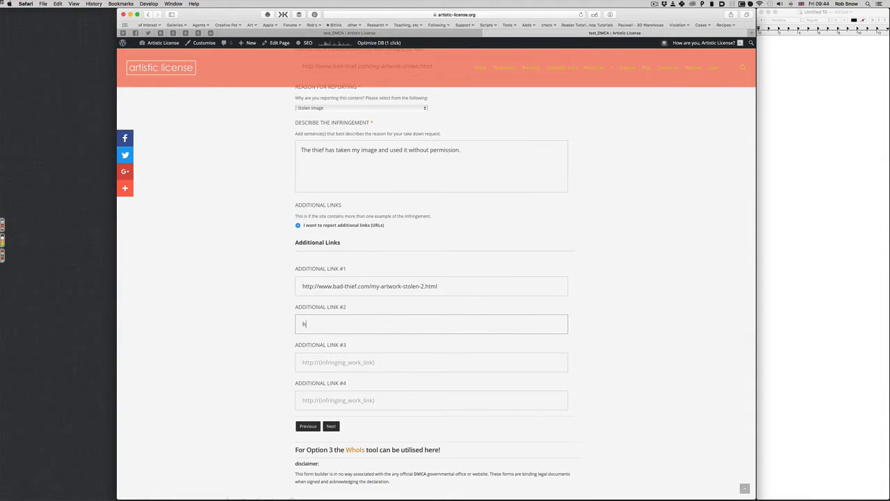
click(270, 325)
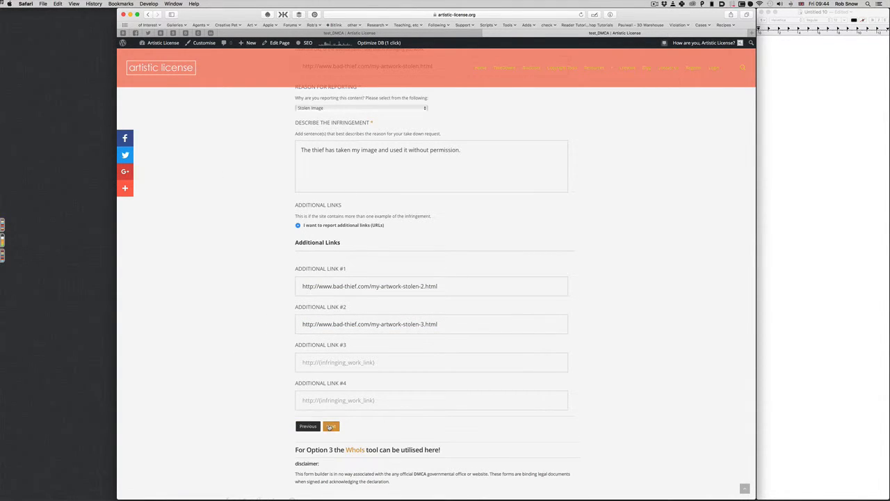
click(331, 426)
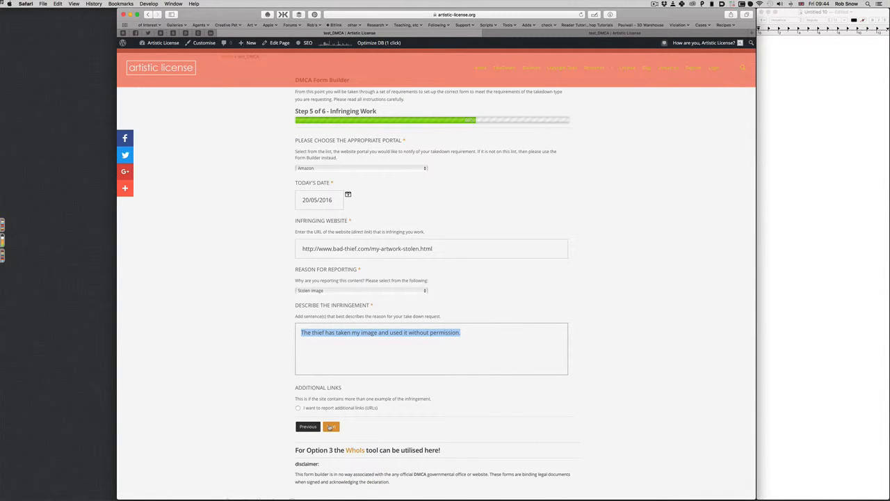
click(331, 427)
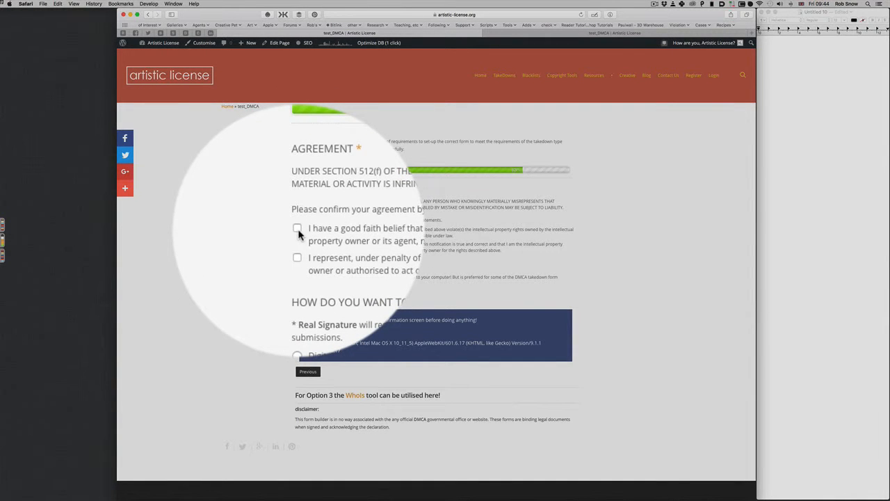
Step: Tick both agreement statements and sign digitally with the signer's first and last name
click(297, 231)
click(299, 243)
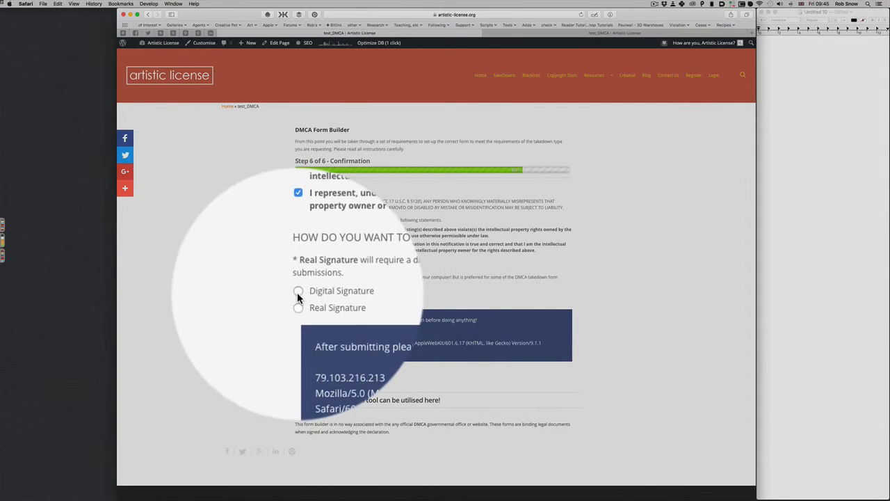
click(298, 291)
click(318, 363)
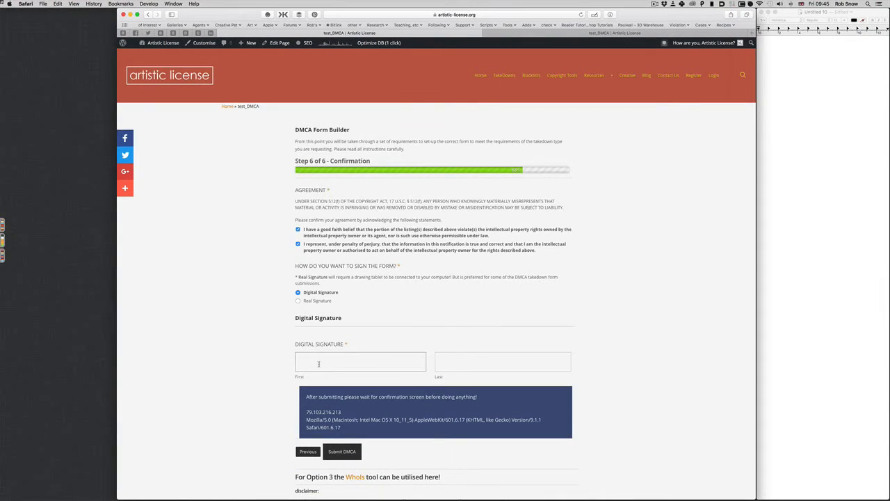
text(Bob)
click(452, 361)
text(Artist)
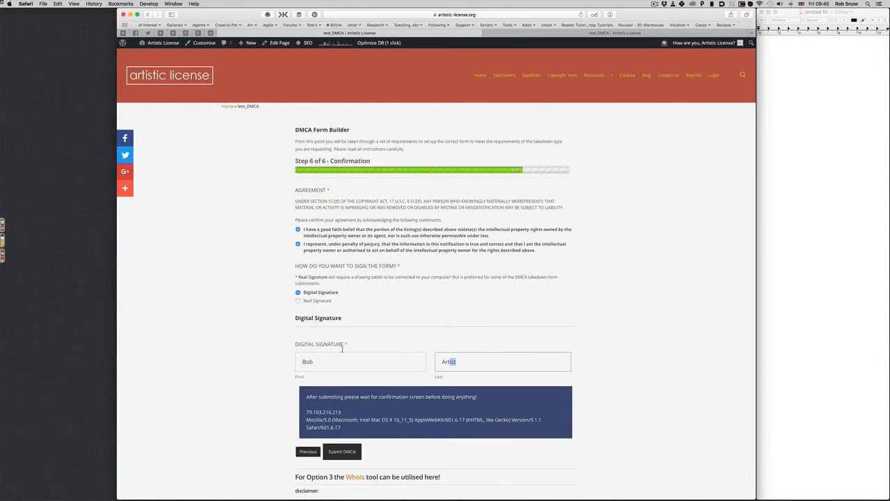
click(238, 346)
click(520, 35)
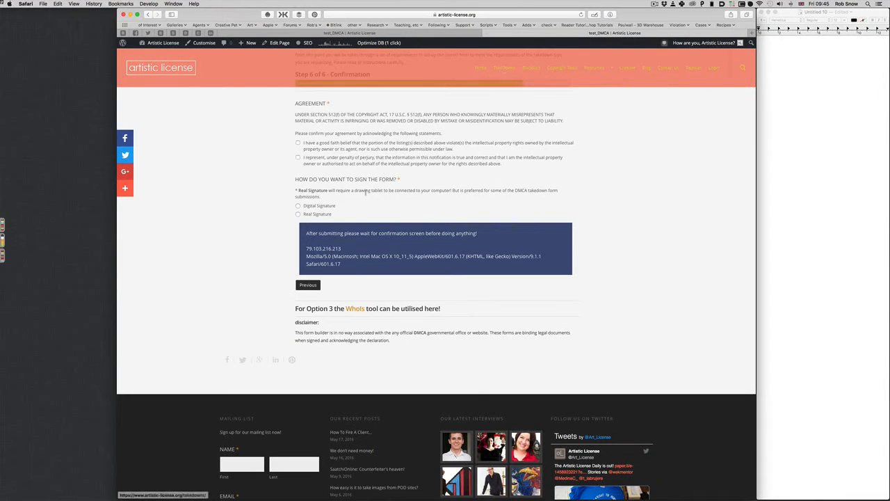
Step: Agree to the good-faith and perjury statements, draw a signature, and submit the DMCA form
click(298, 145)
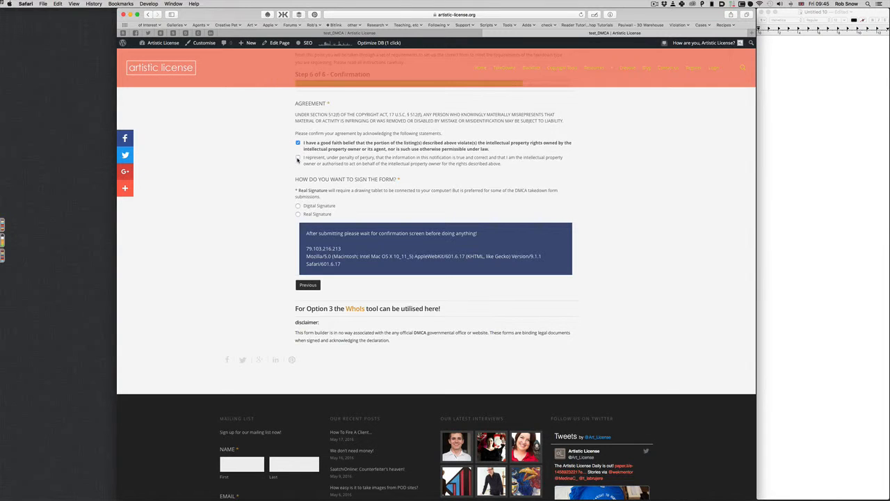
click(298, 158)
click(298, 215)
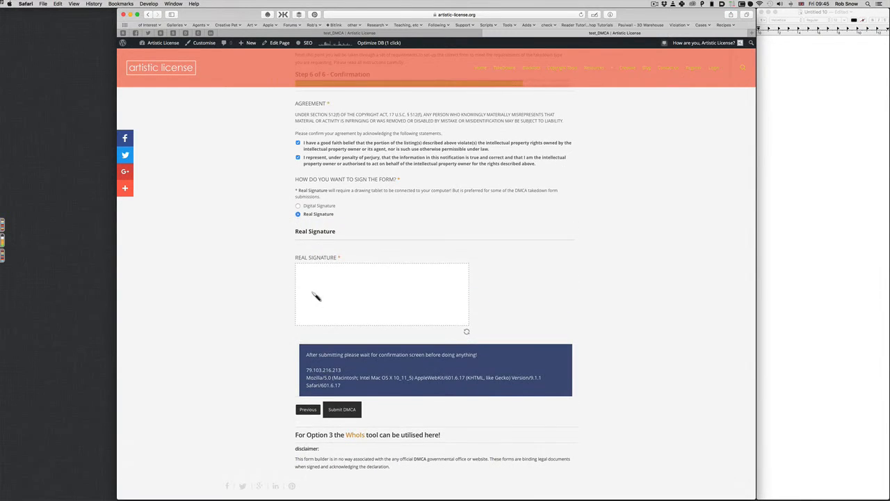
mouse_move(310, 294)
mouse_down()
mouse_move(348, 308)
mouse_move(383, 292)
mouse_move(441, 303)
mouse_up()
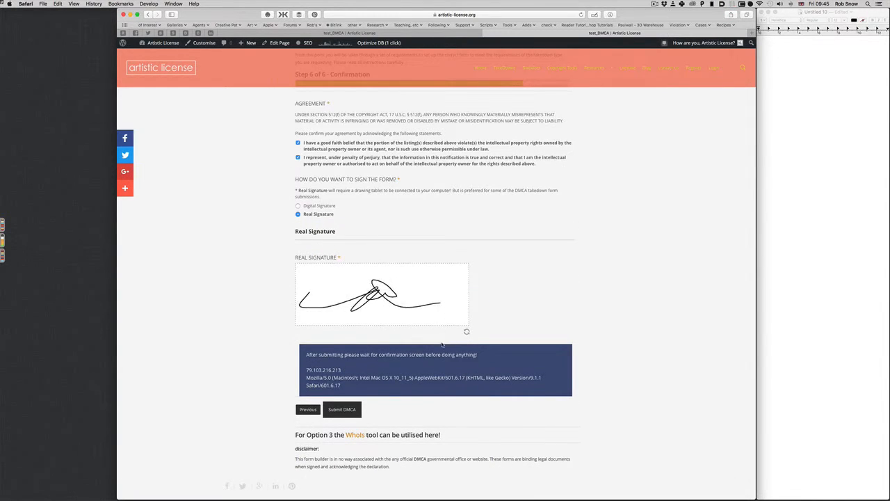
click(338, 411)
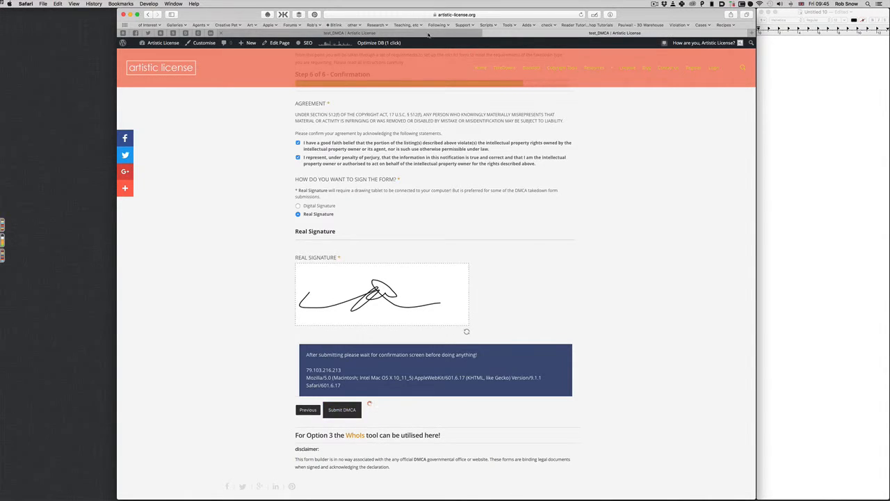
click(342, 450)
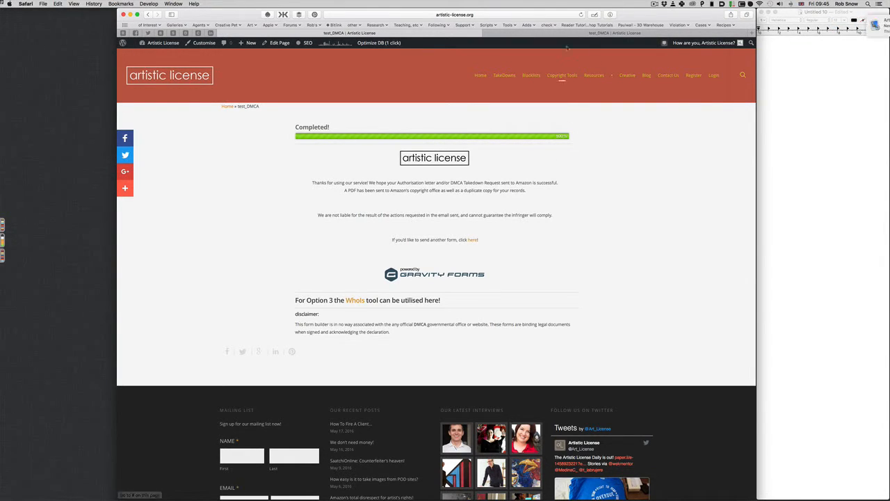
Step: Leave the Completed! confirmation page and switch to Apple Mail from the Dock
scroll(549, 83, down, 3)
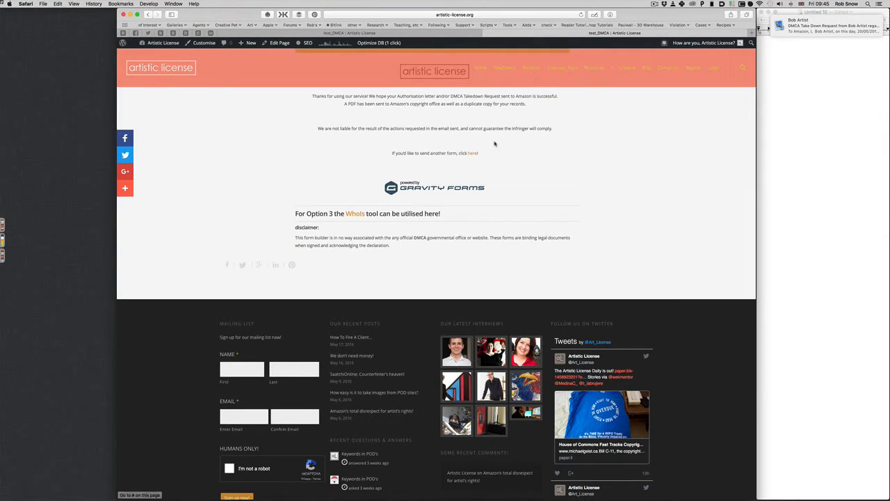
scroll(494, 147, up, 3)
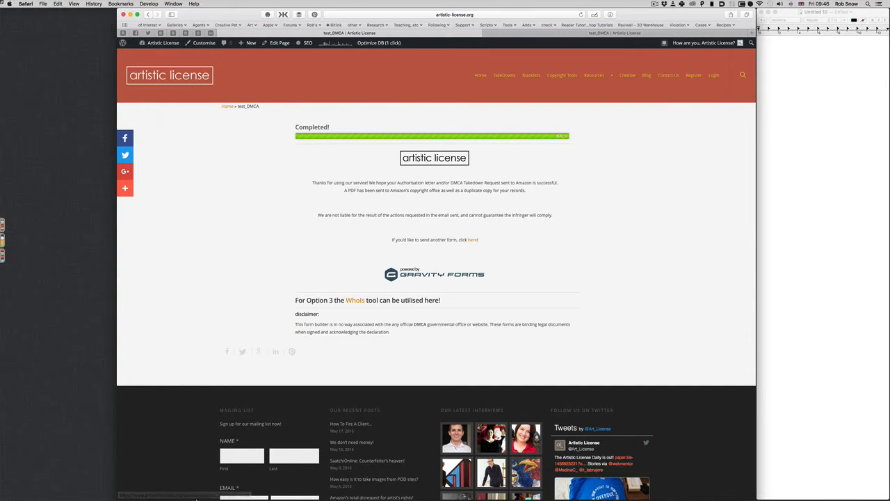
mouse_move(162, 487)
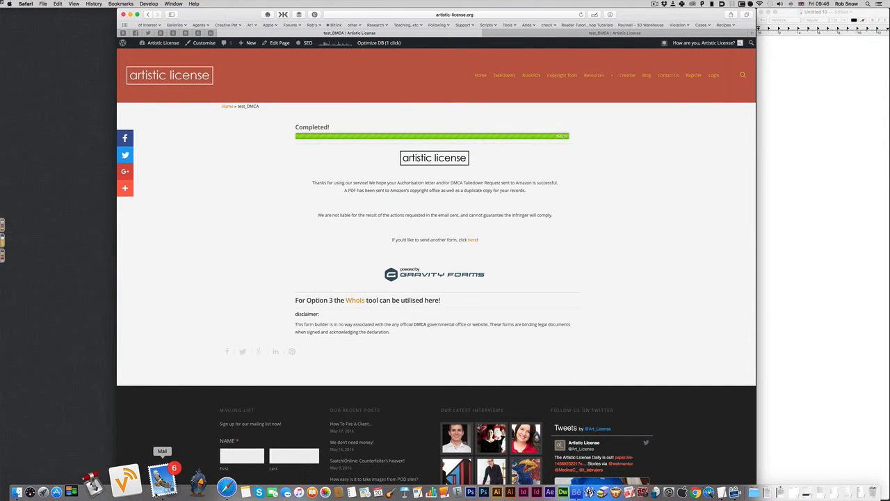
click(162, 480)
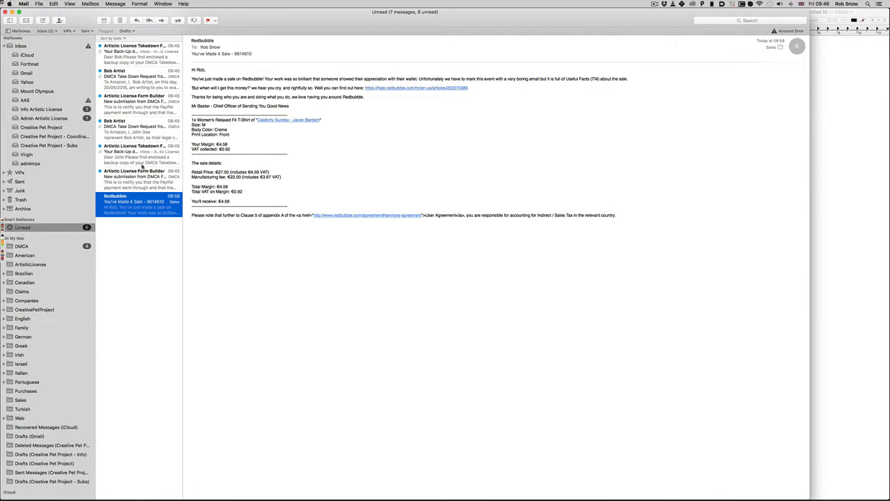
Step: Read the Form Builder submission notice, then the Takedown Form Builder backup-data email
click(143, 179)
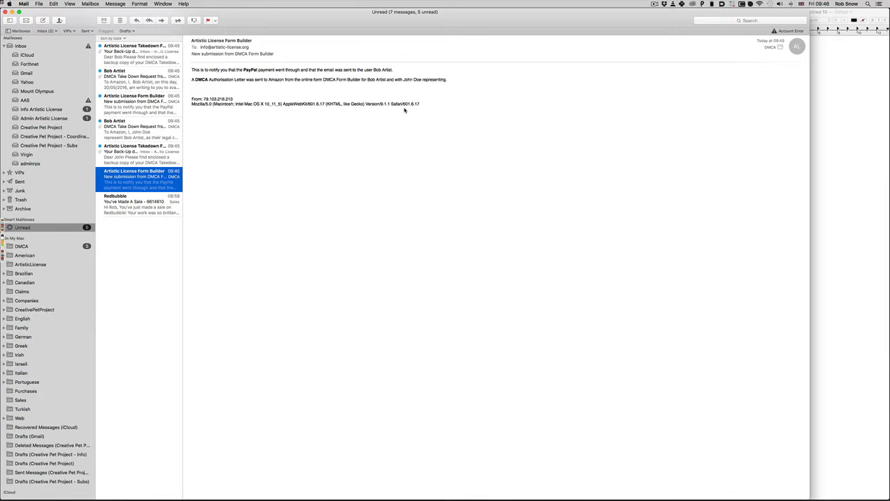
click(142, 154)
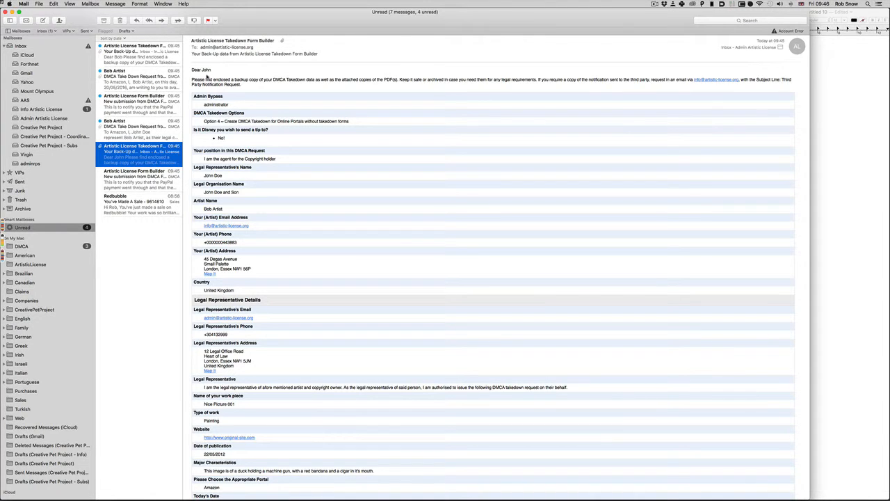
scroll(292, 156, down, 10)
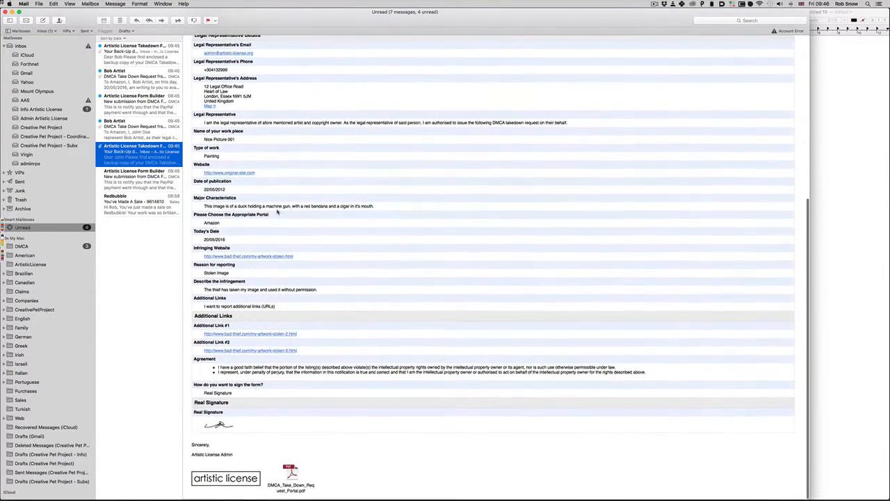
click(292, 473)
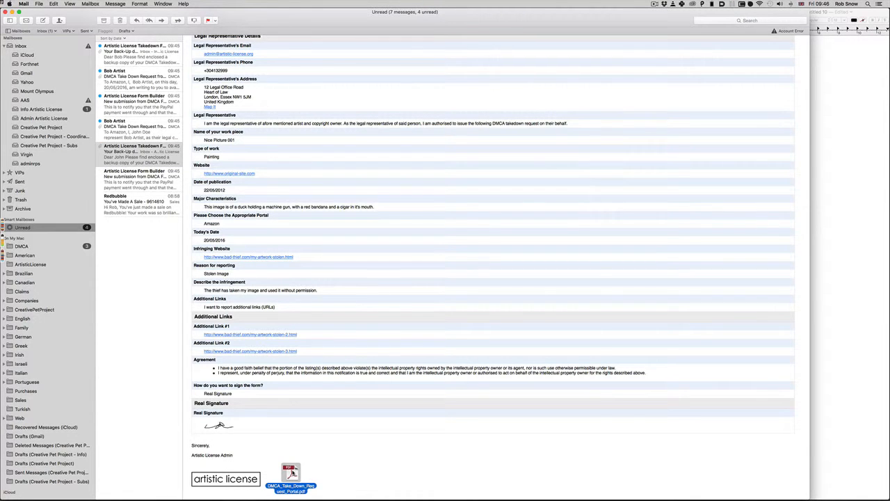
key(space)
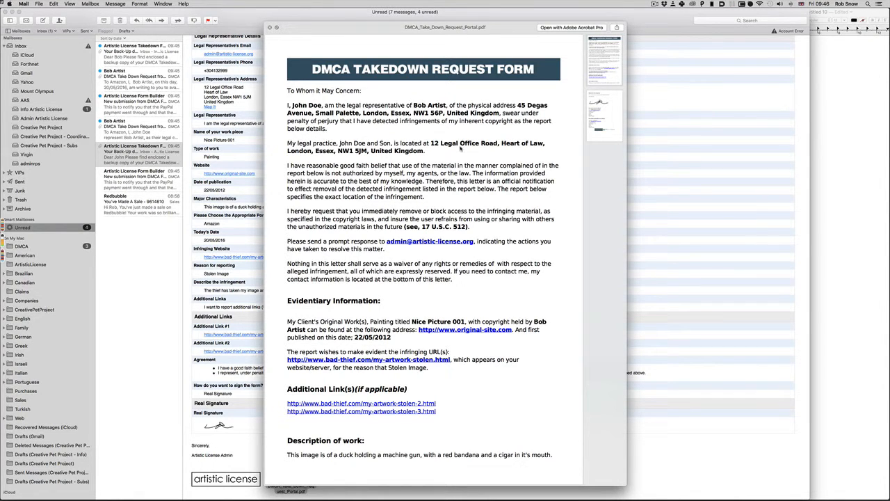
scroll(382, 167, down, 2)
scroll(369, 202, up, 3)
scroll(314, 413, down, 10)
scroll(317, 348, up, 10)
scroll(477, 434, down, 3)
scroll(473, 432, down, 10)
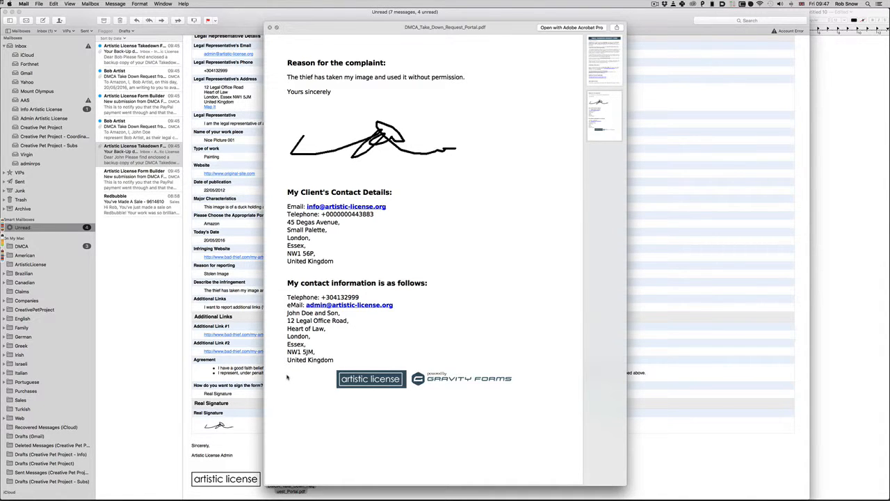
key(space)
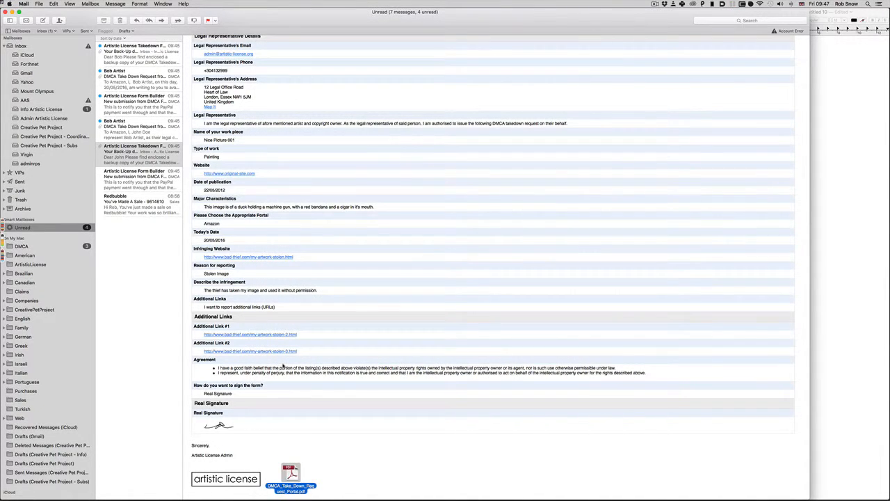
Step: Open the DMCA Take Down Request email addressed to Amazon
click(121, 127)
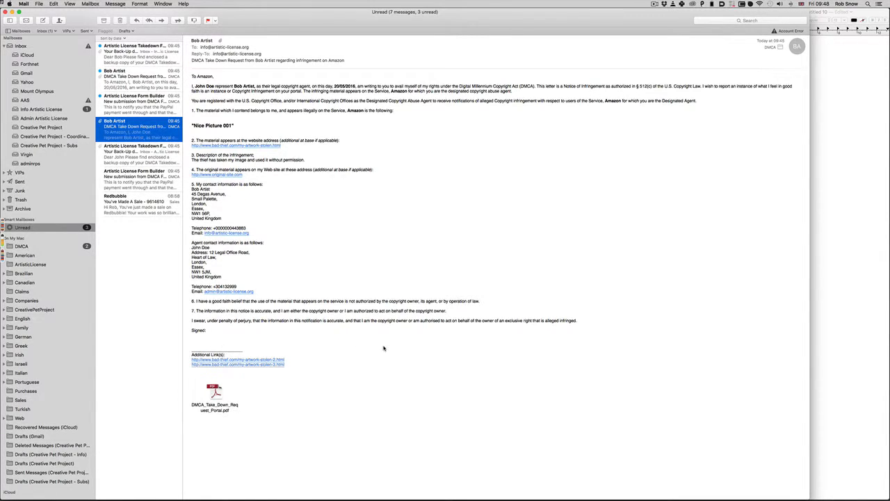
Step: Quick Look the attached takedown PDF, then close the preview
click(214, 393)
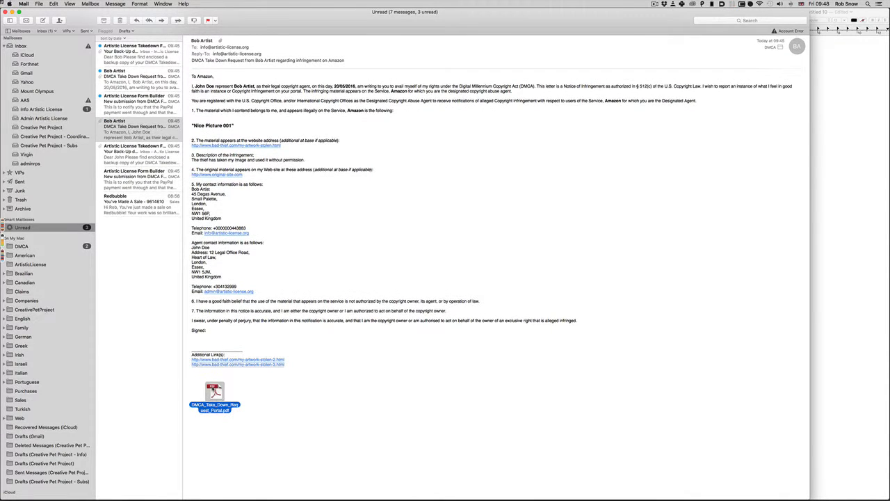
key(space)
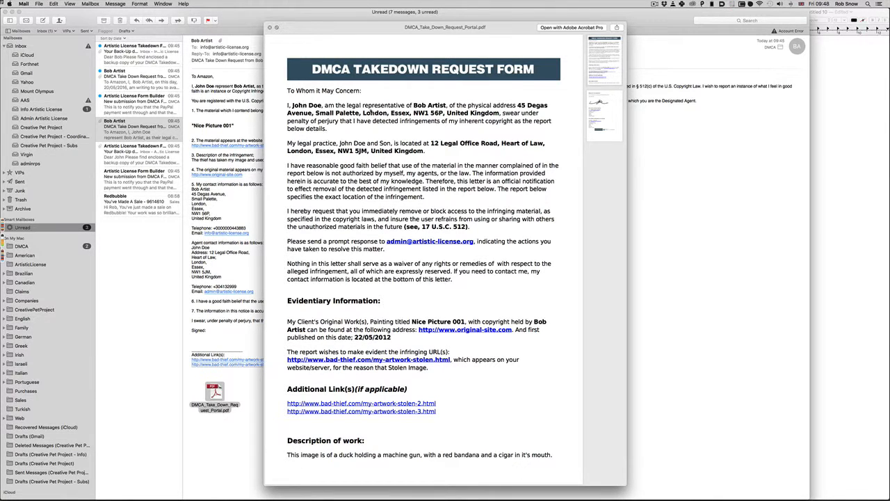
key(space)
Step: Read the other Form Builder submission notice and the second DMCA Take Down Request email
click(137, 148)
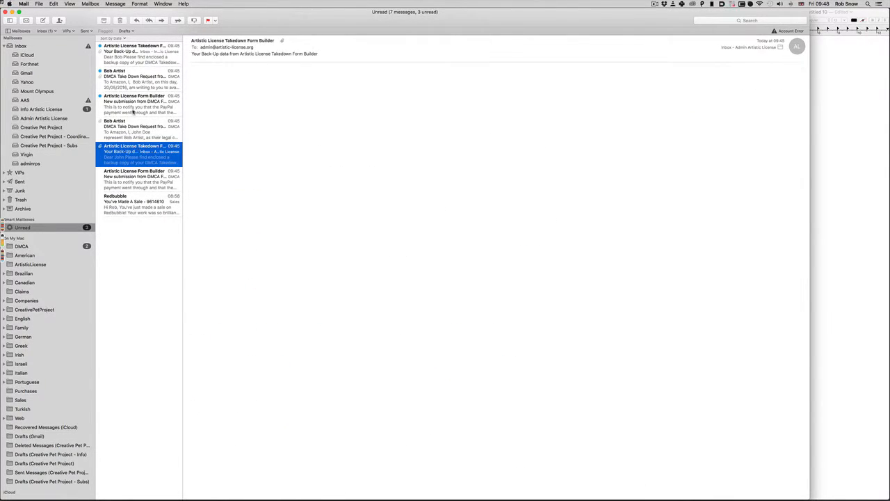
click(133, 107)
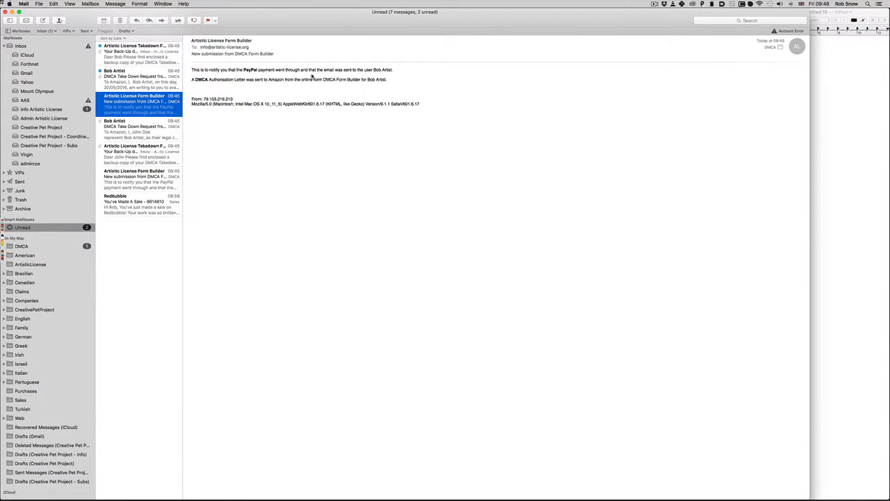
click(130, 86)
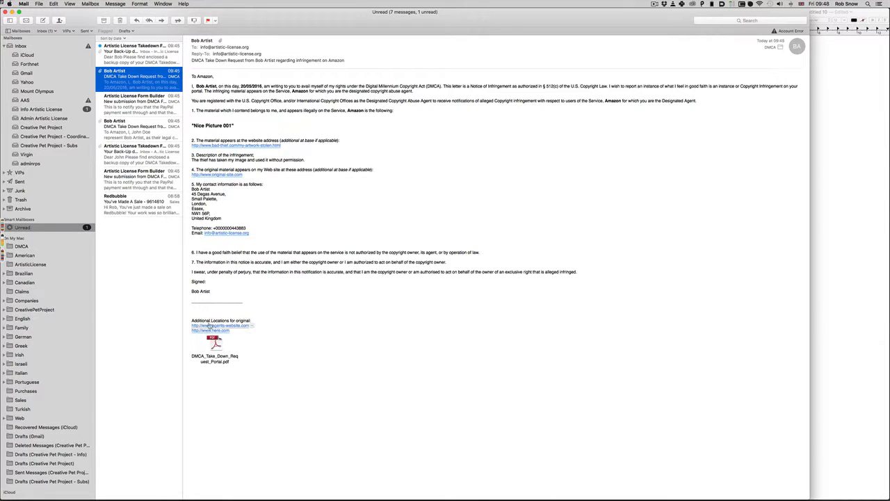
Step: Quick Look the second takedown PDF attachment, scrolling through it before closing
click(217, 345)
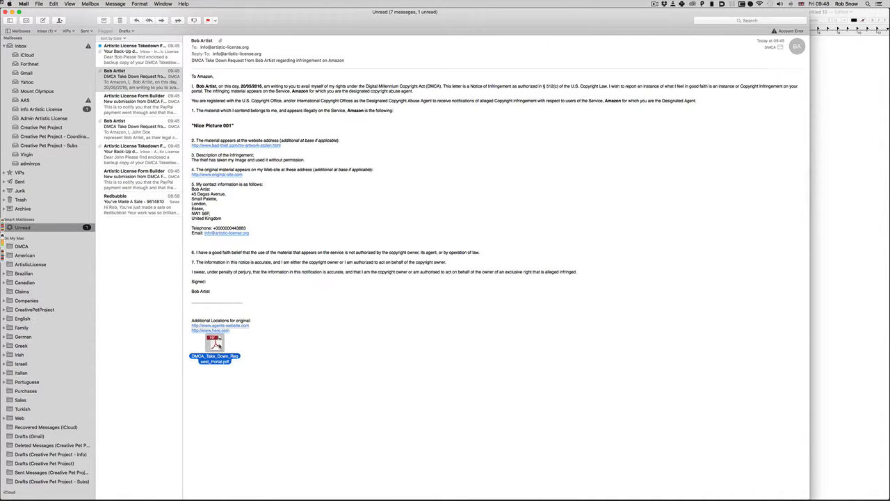
key(space)
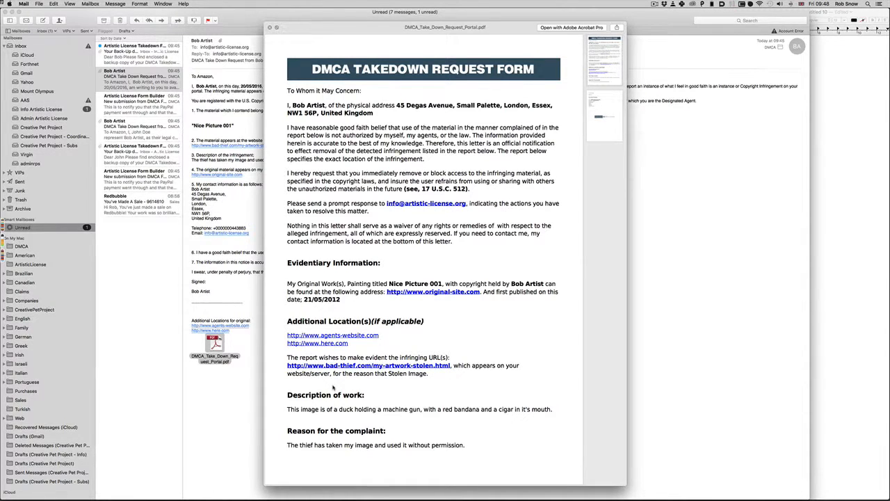
scroll(333, 388, down, 15)
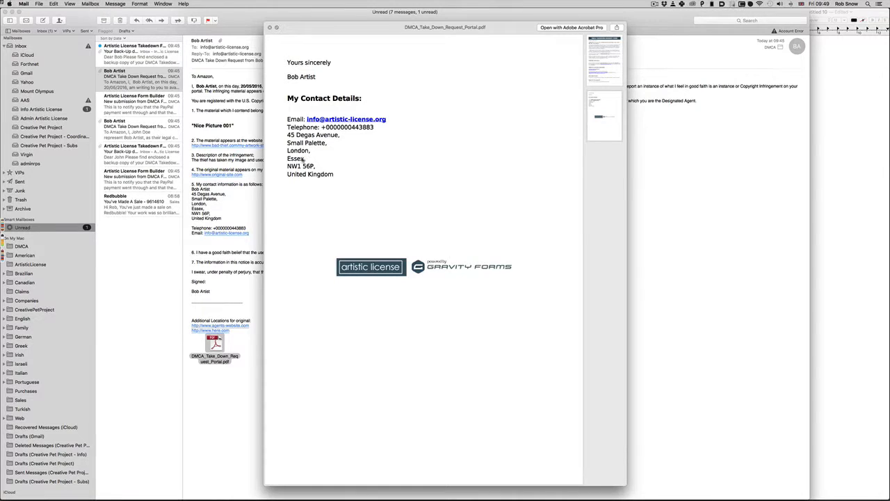
scroll(351, 181, up, 15)
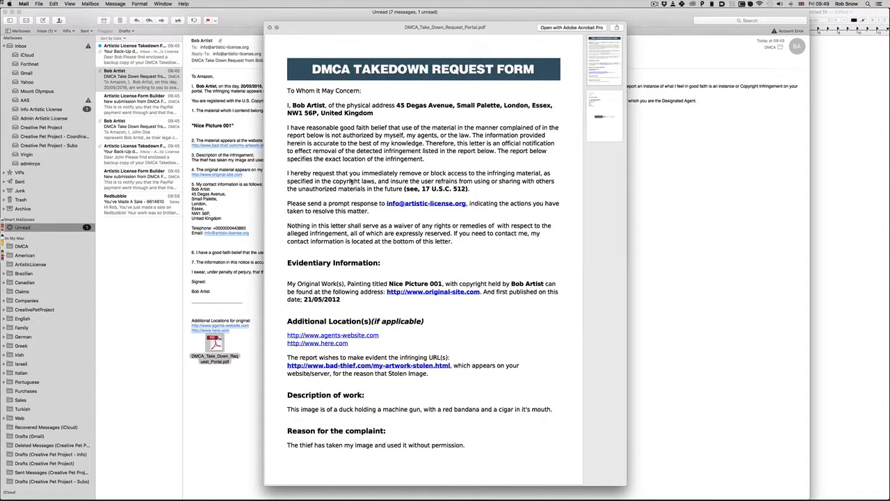
scroll(351, 181, down, 15)
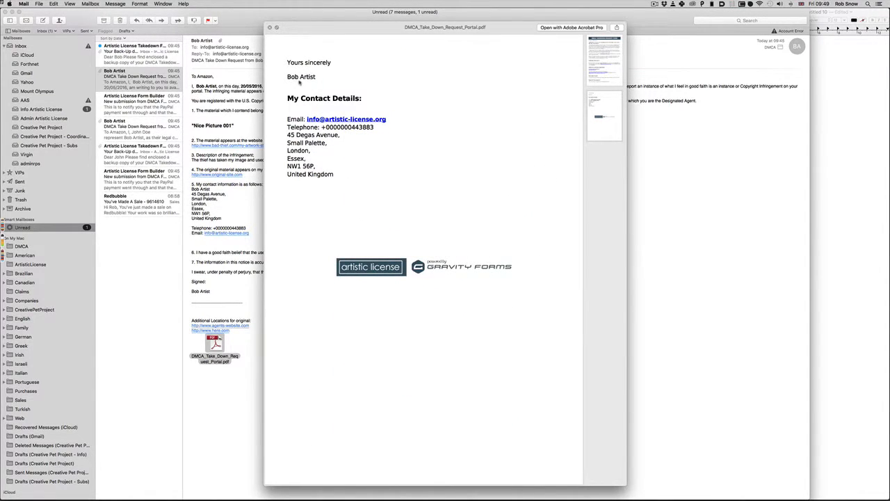
key(space)
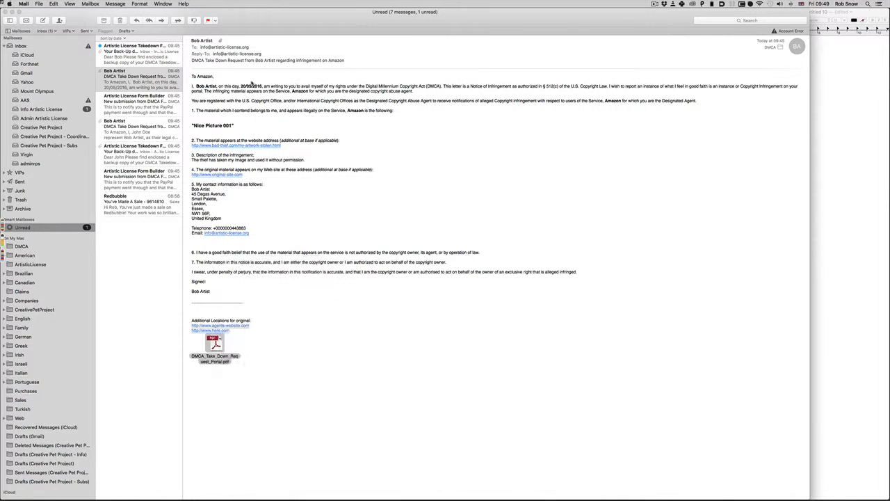
Step: Read the artist's backup-data email listing published websites #2 and #3
click(125, 60)
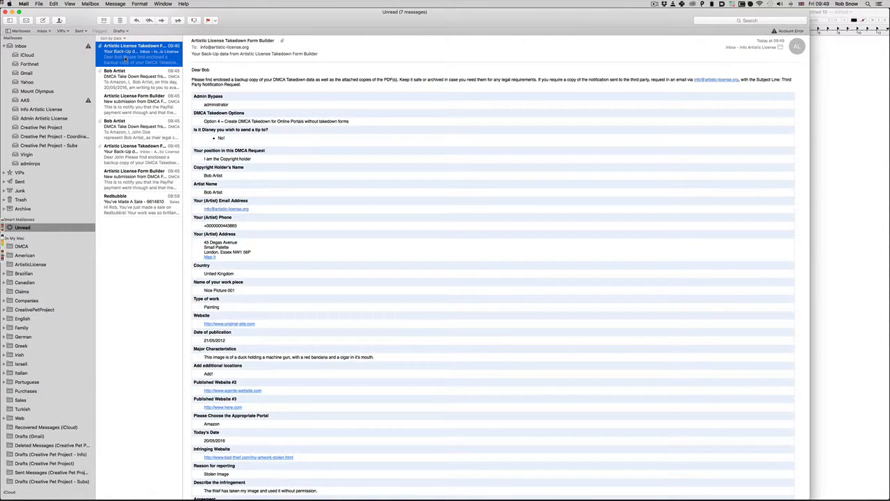
scroll(227, 123, down, 5)
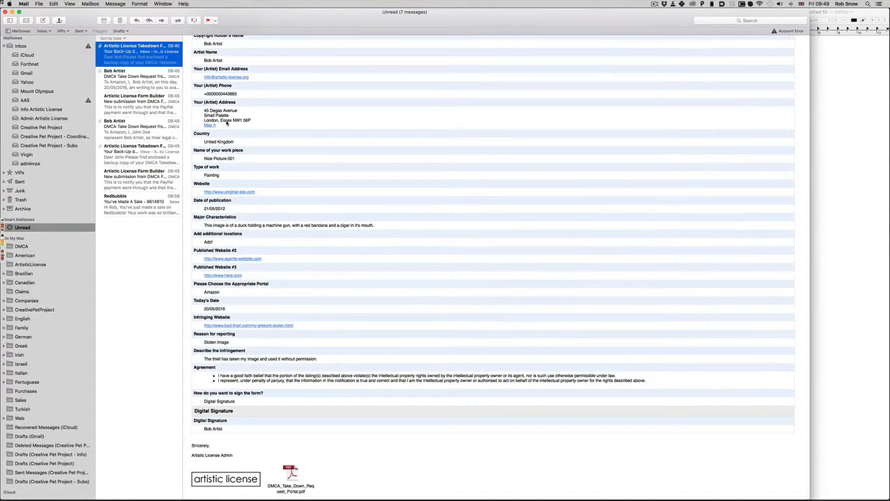
scroll(226, 123, up, 5)
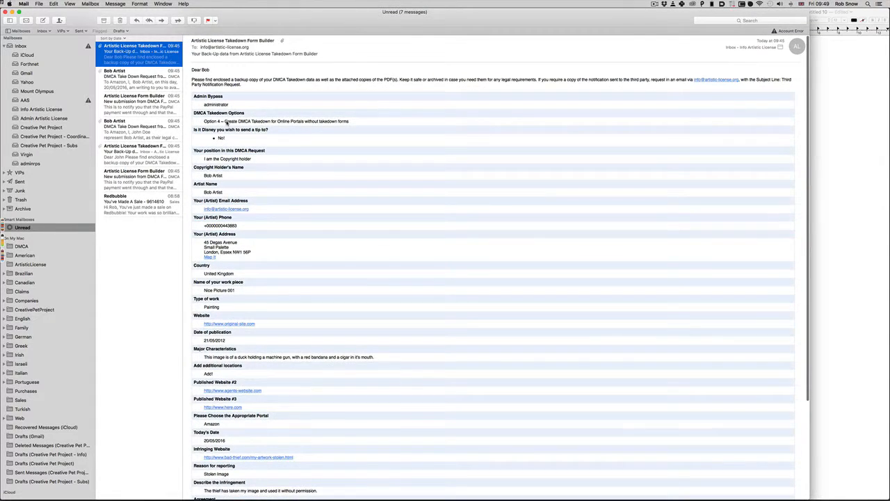